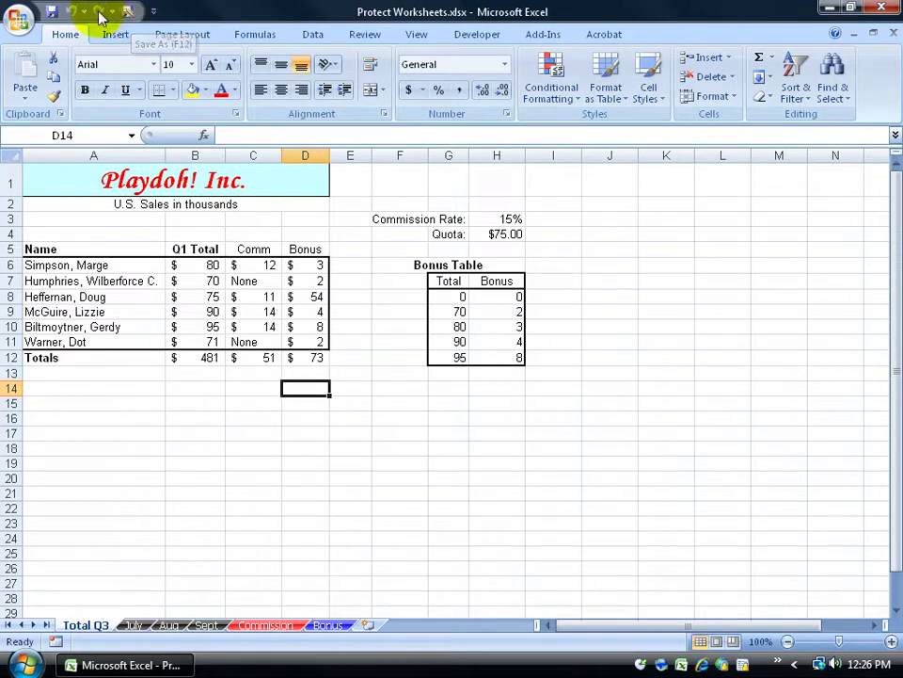
# Set a confirmed password to open in General Options and save over the existing Protect Worksheets.xlsx
pyautogui.click(18, 19)
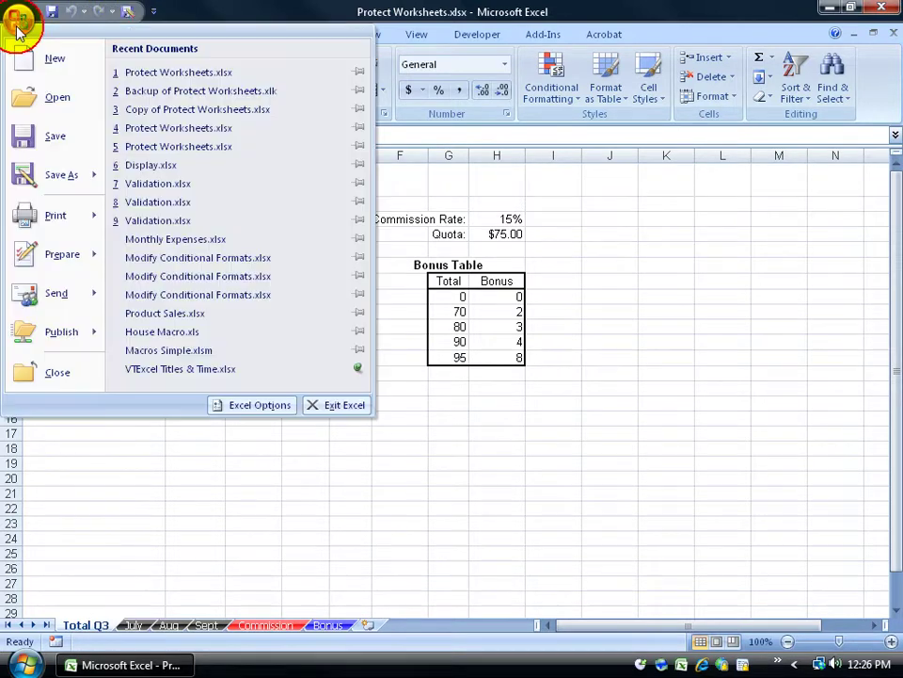
pyautogui.click(39, 179)
pyautogui.click(527, 474)
pyautogui.click(539, 533)
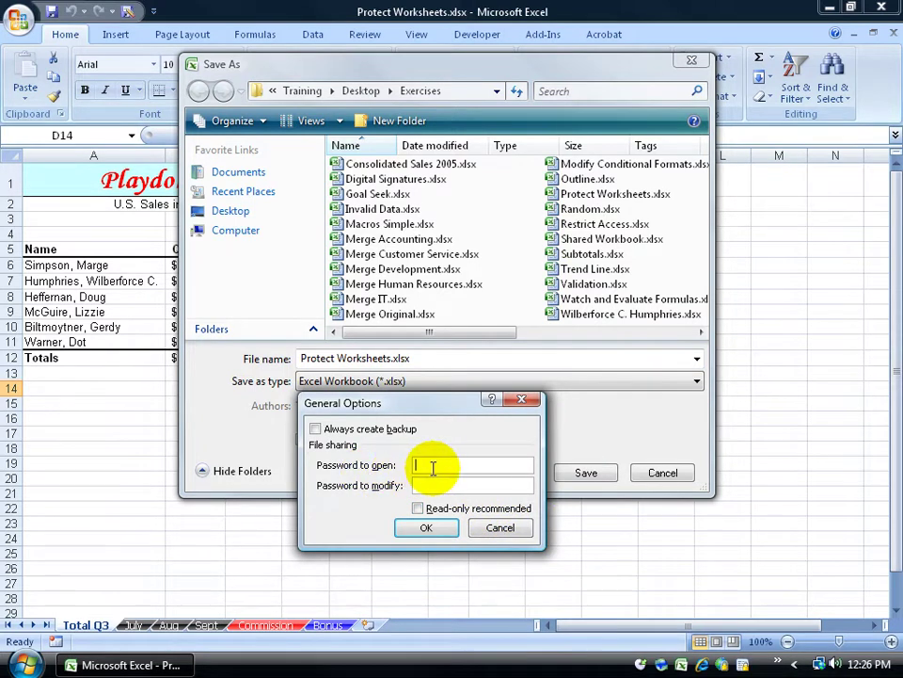
pyautogui.write('pass')
pyautogui.press('Return')
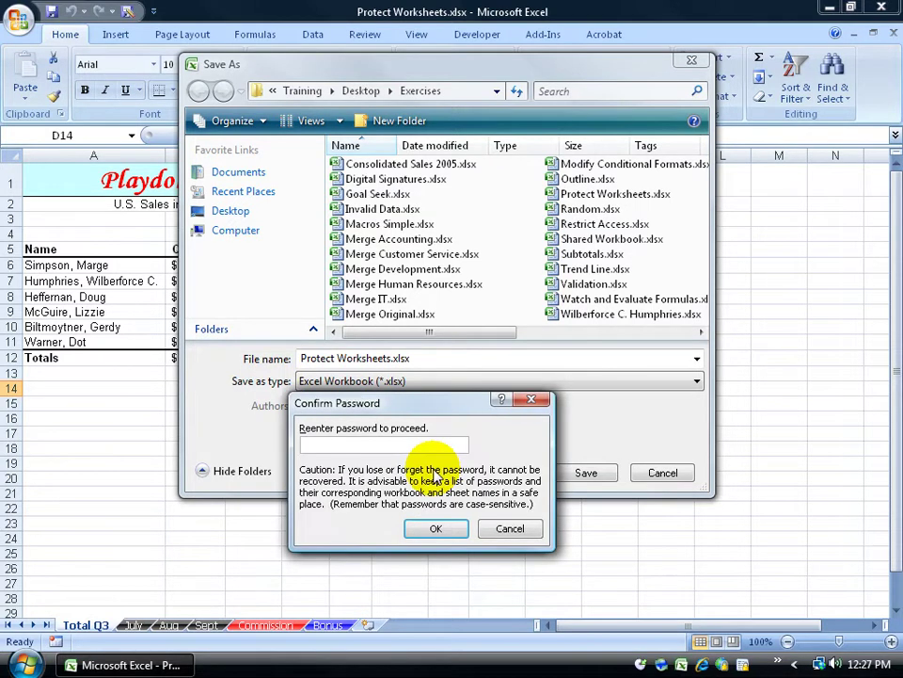
pyautogui.write('pass')
pyautogui.press('Return')
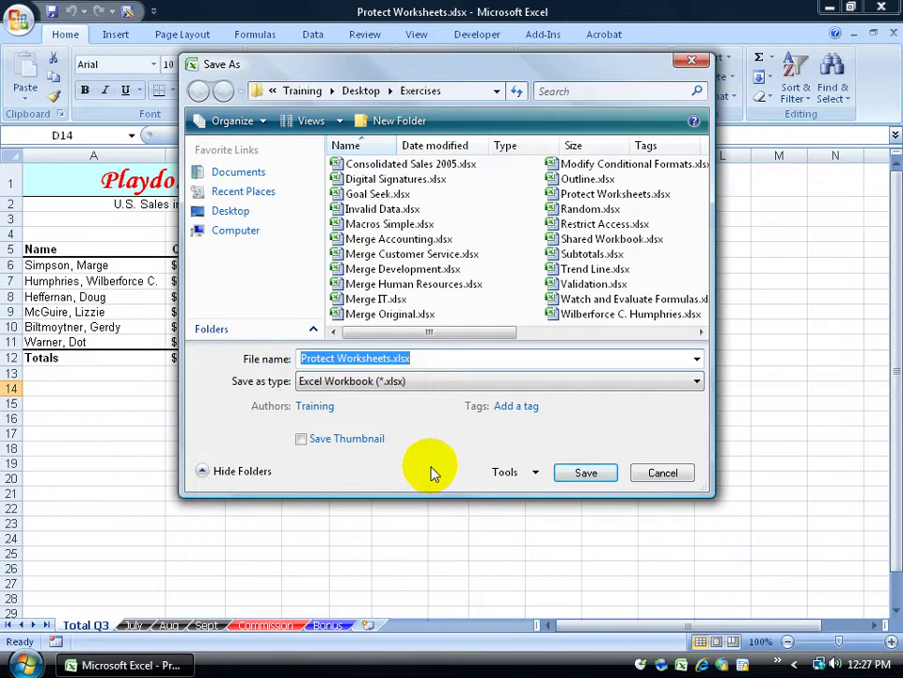
pyautogui.click(586, 474)
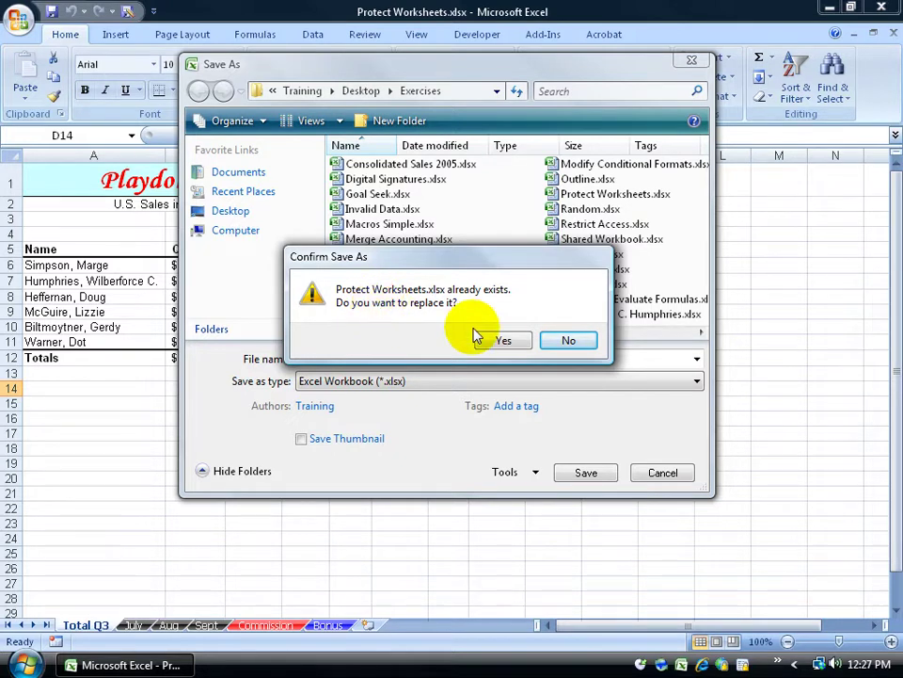
pyautogui.click(501, 339)
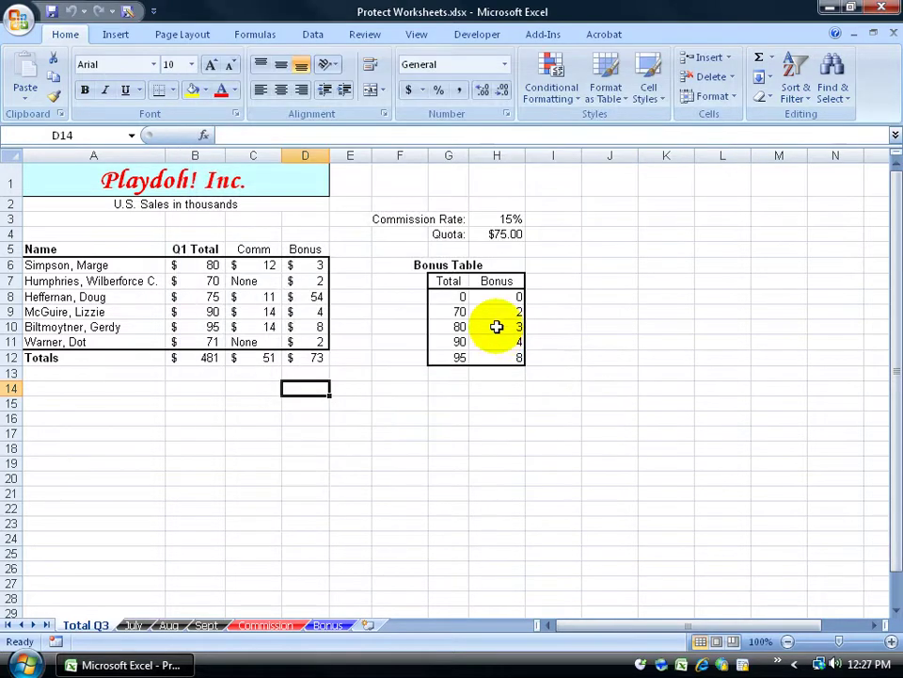
# Close the workbook, then reopen Protect Worksheets.xlsx from Recent Documents by entering its open password
pyautogui.click(894, 34)
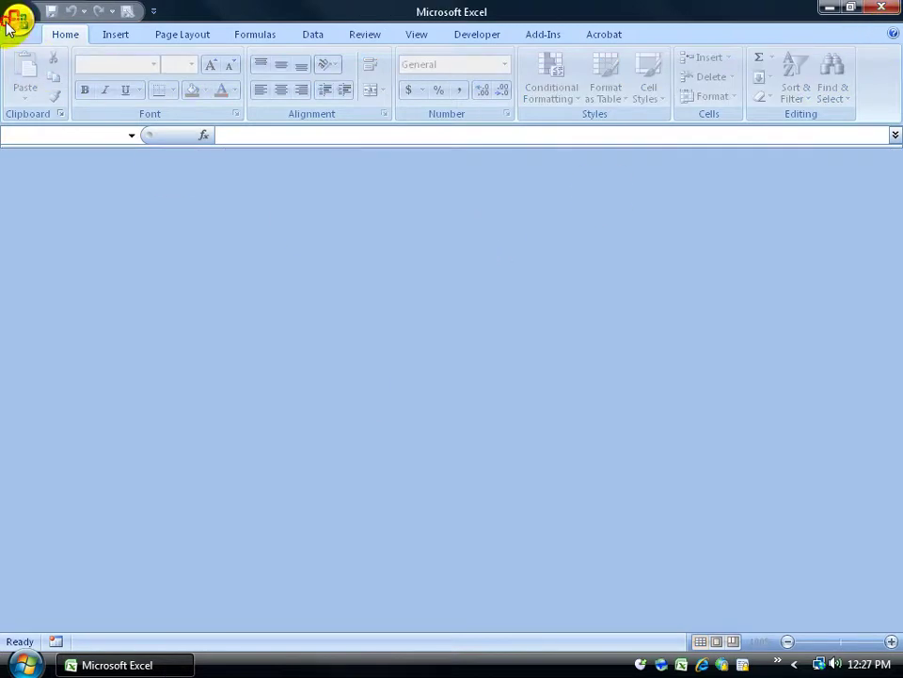
pyautogui.click(19, 20)
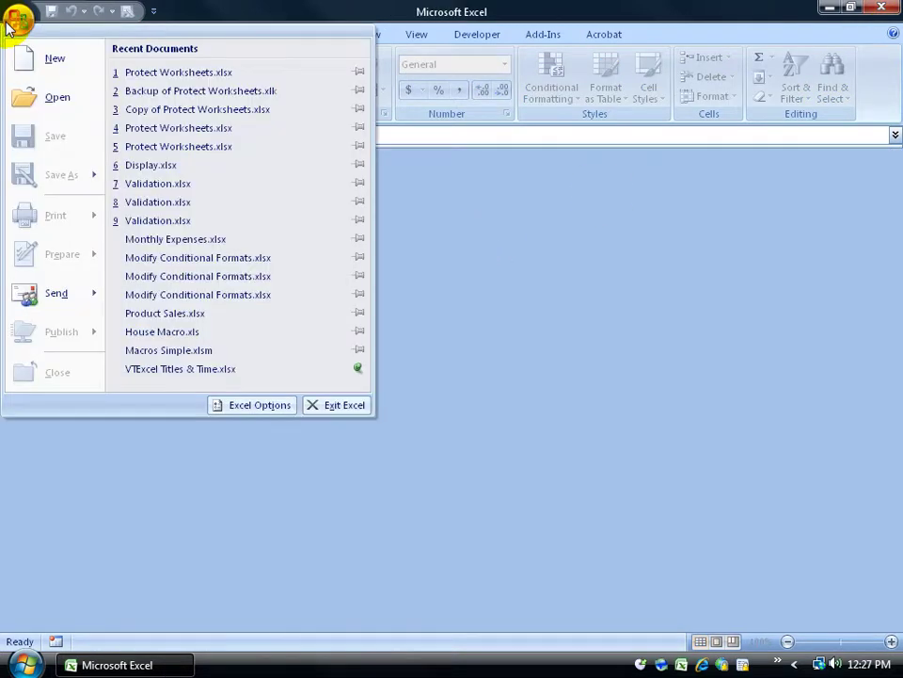
pyautogui.click(208, 74)
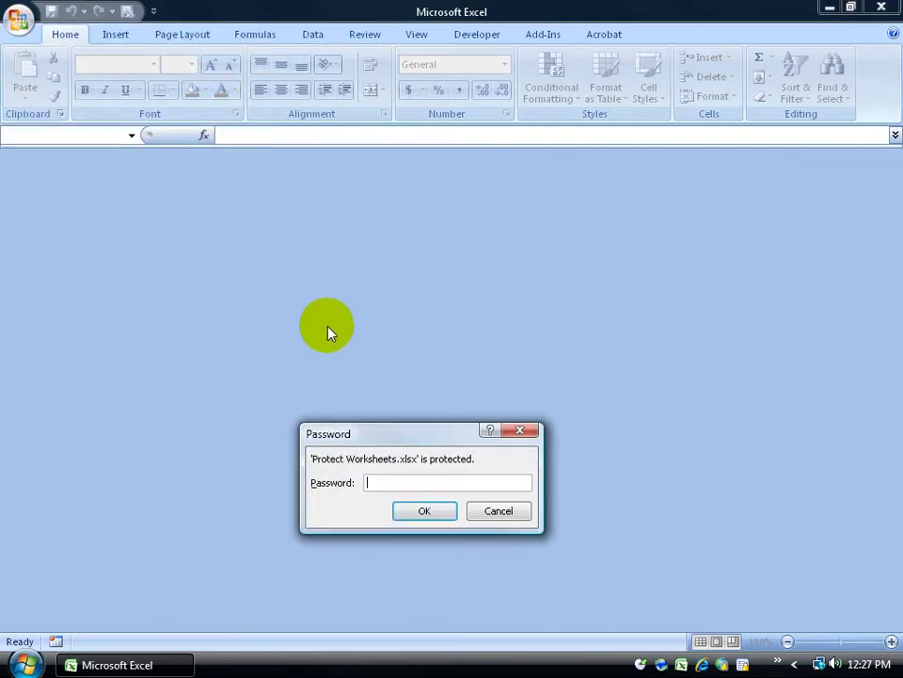
pyautogui.write('pass')
pyautogui.press('Return')
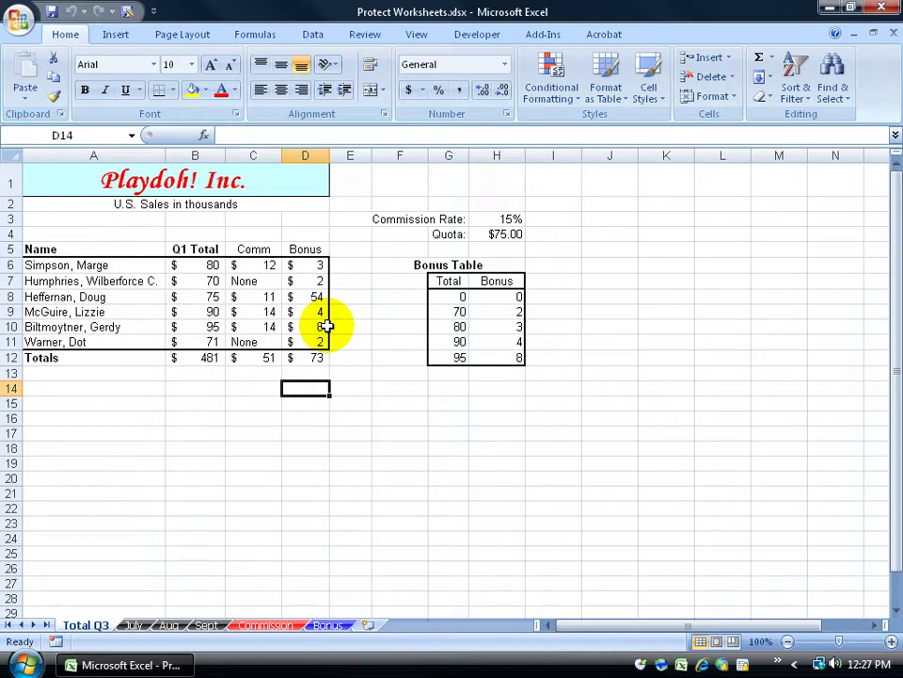
# Add a confirmed password to modify in the Save As General Options
pyautogui.click(127, 12)
pyautogui.click(504, 473)
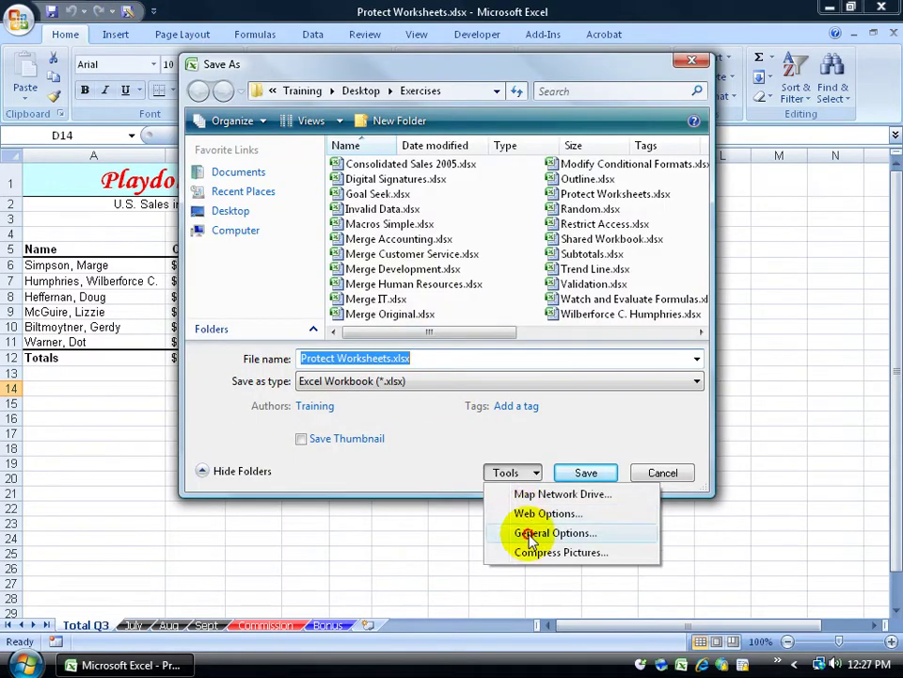
pyautogui.click(534, 527)
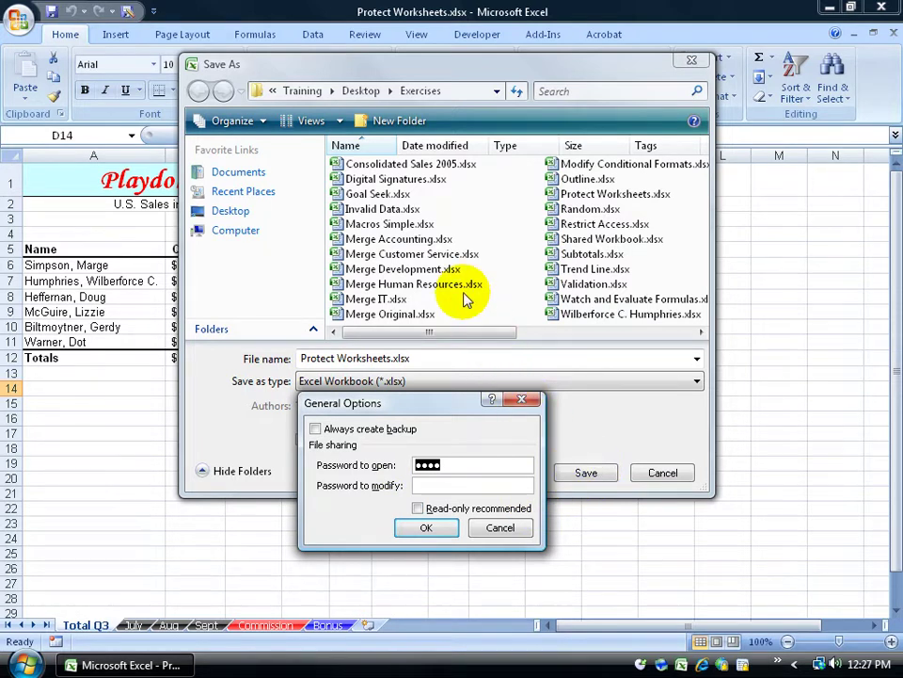
pyautogui.click(437, 482)
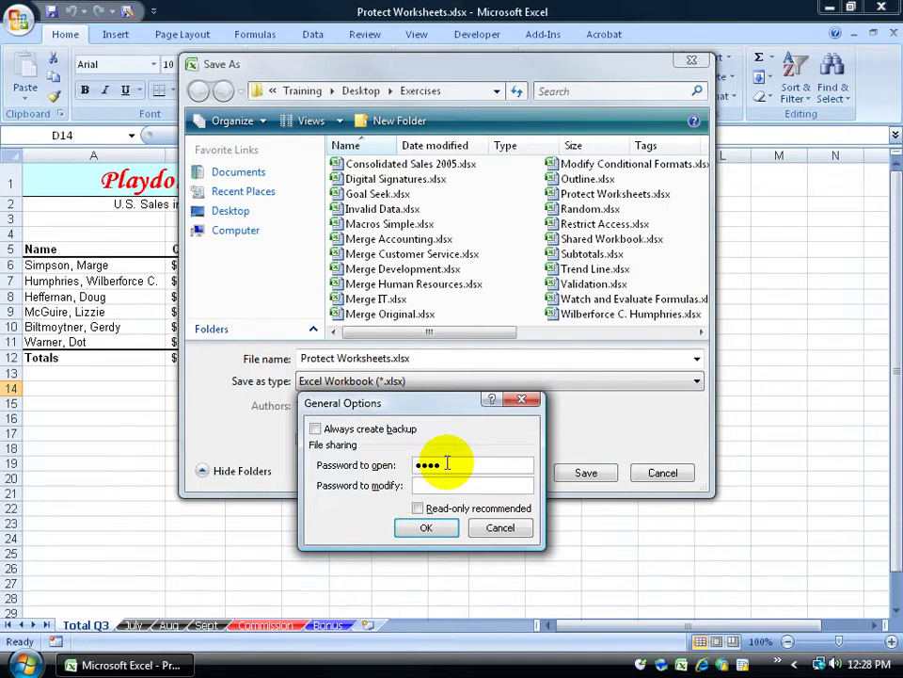
pyautogui.click(426, 484)
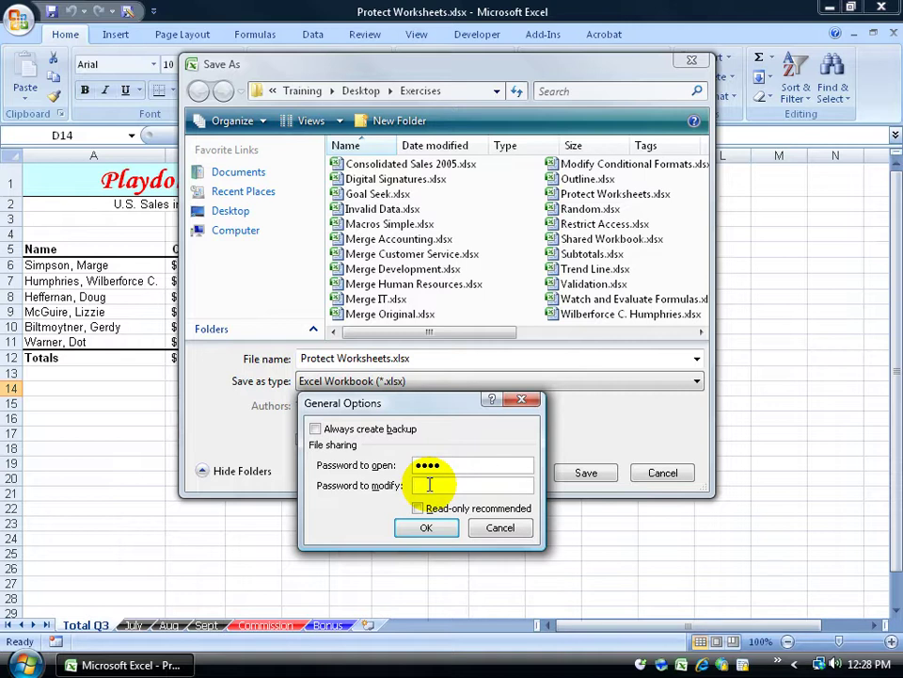
pyautogui.click(440, 467)
pyautogui.click(428, 485)
pyautogui.write('••••••••')
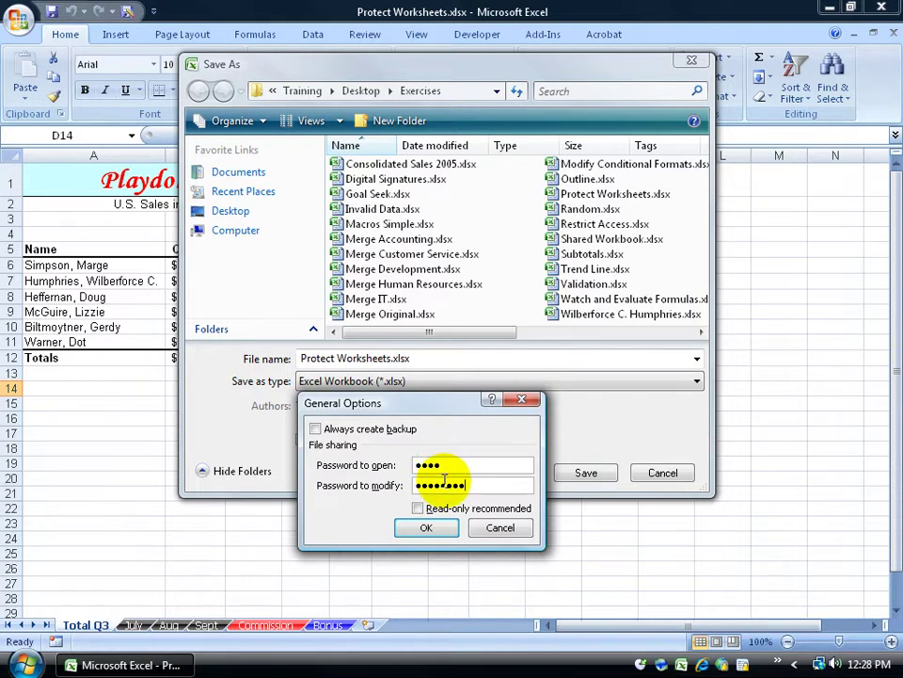
pyautogui.click(428, 529)
pyautogui.write('password')
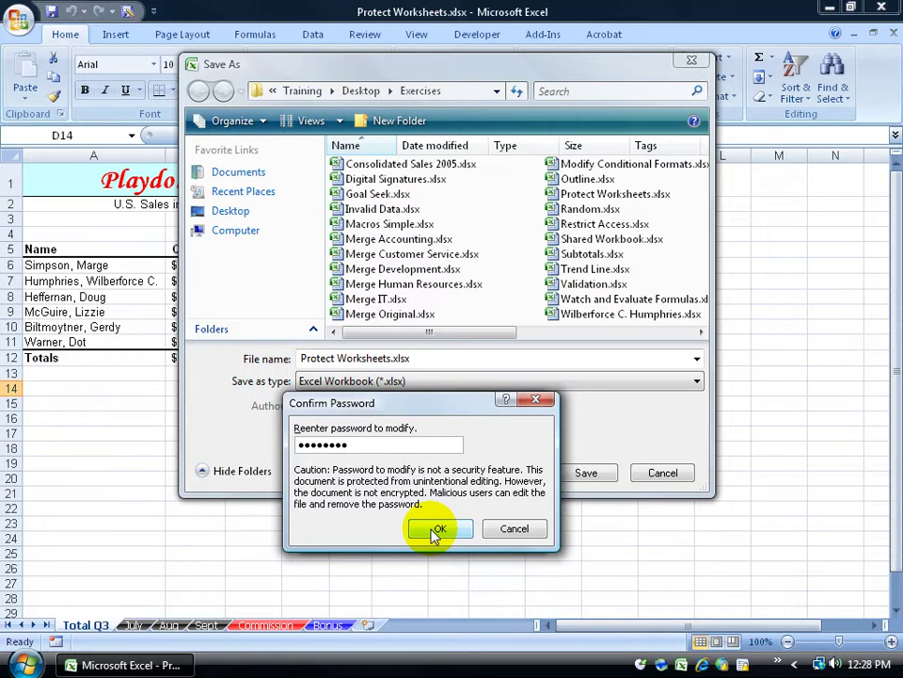
pyautogui.click(435, 529)
# Save over the existing Protect Worksheets.xlsx and close the workbook
pyautogui.click(584, 473)
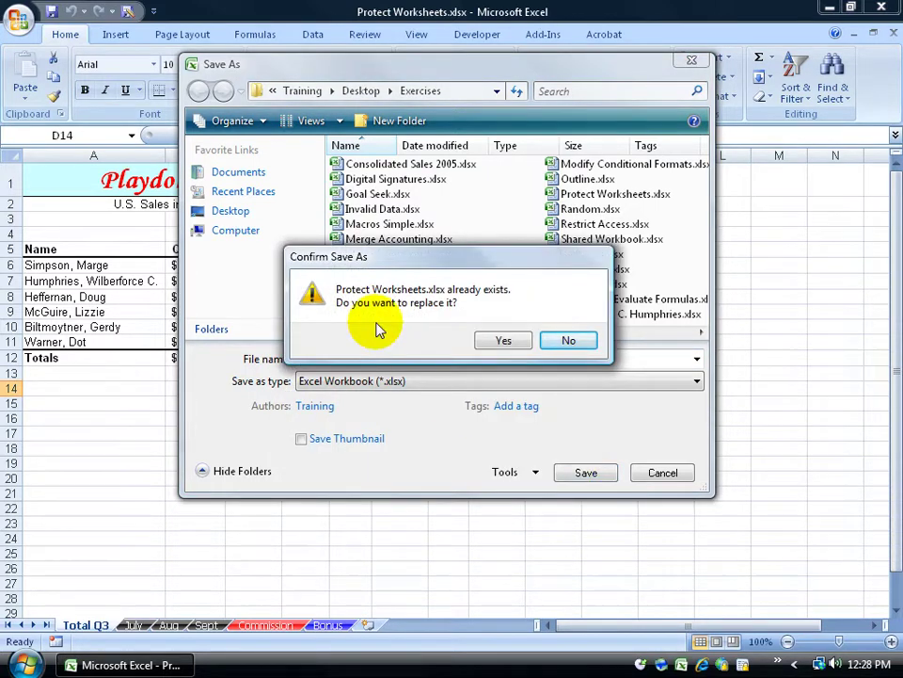
pyautogui.click(498, 340)
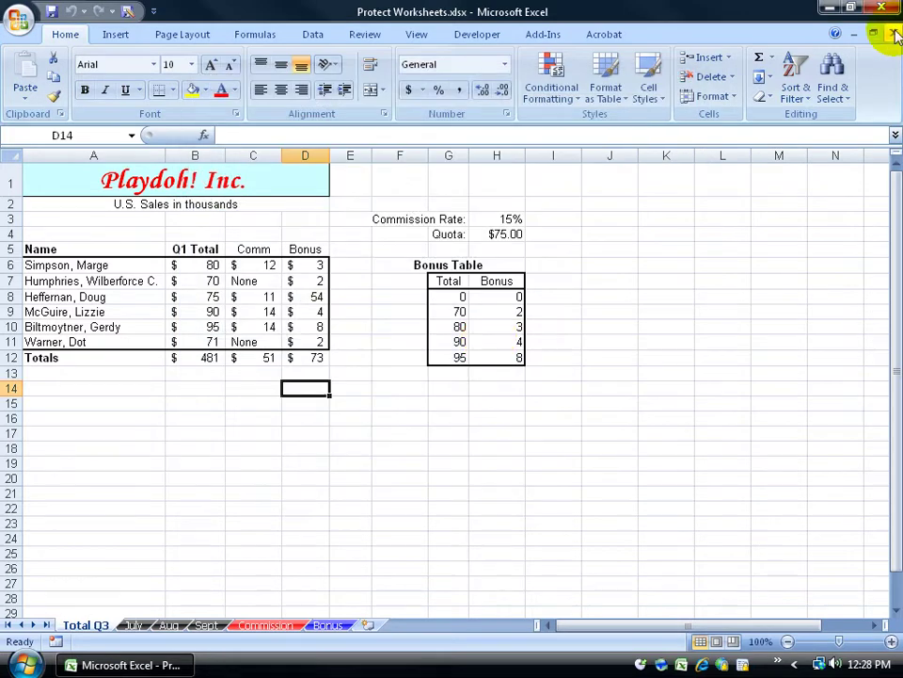
pyautogui.click(894, 33)
# Reopen Protect Worksheets.xlsx from Recent Documents with its open password and choose Read Only
pyautogui.click(19, 18)
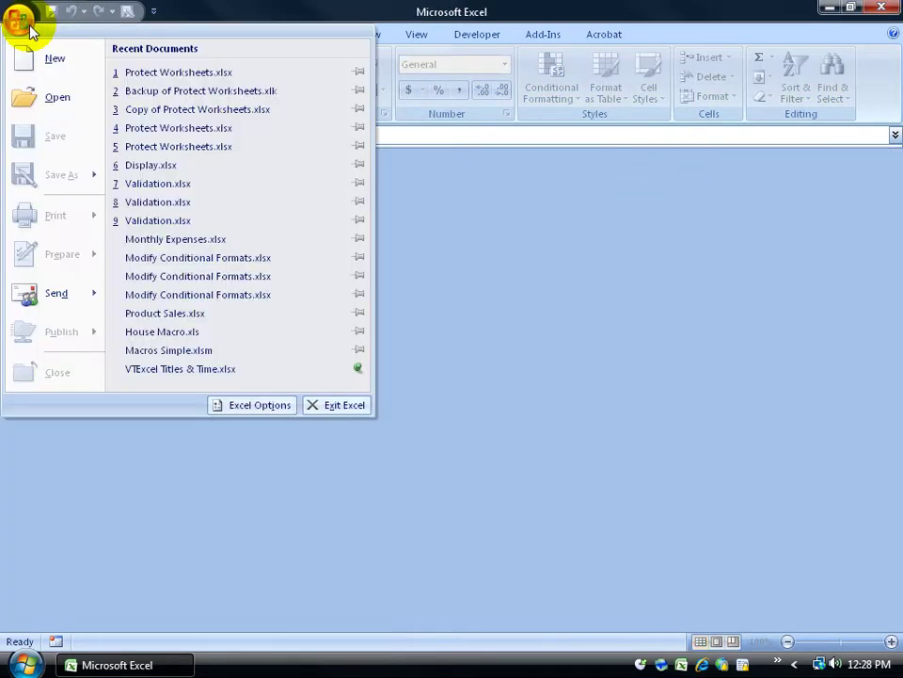
pyautogui.click(177, 79)
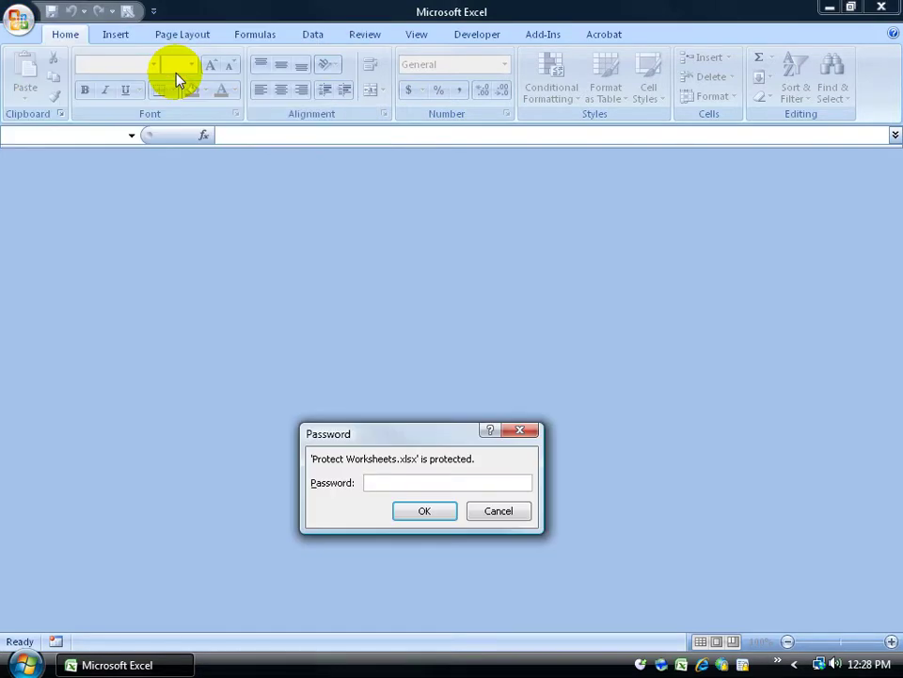
pyautogui.write('****')
pyautogui.press('Return')
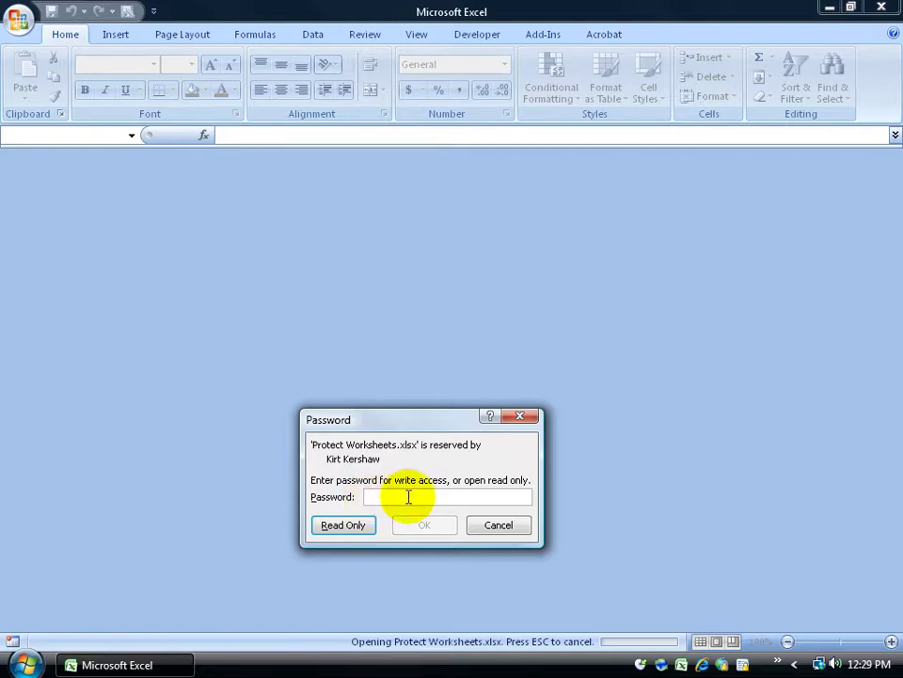
pyautogui.click(361, 526)
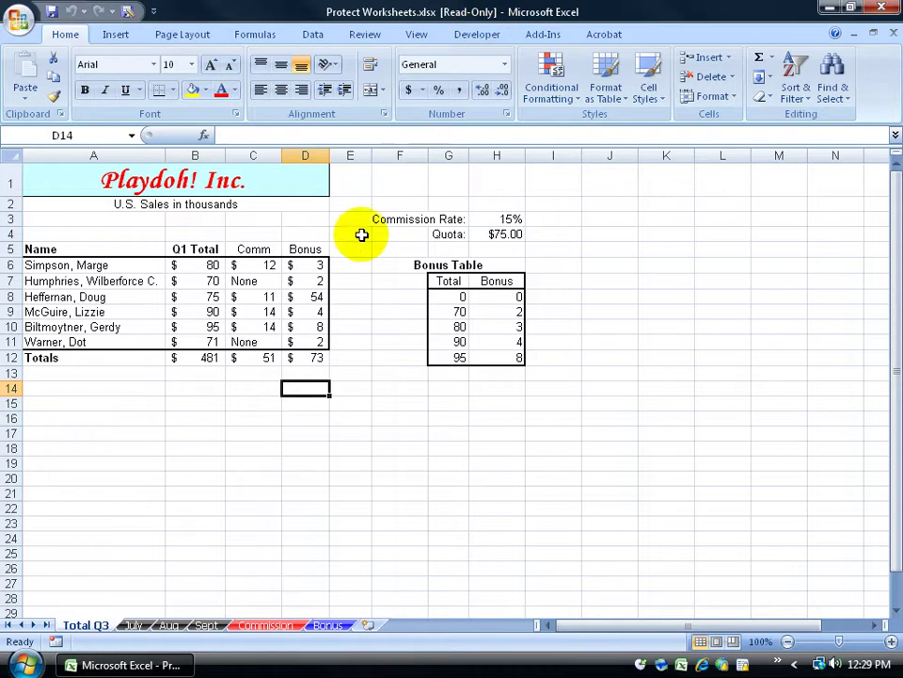
# Enter 54,654 as Heffernan's commission in cell C8
pyautogui.click(272, 295)
pyautogui.write('54,654')
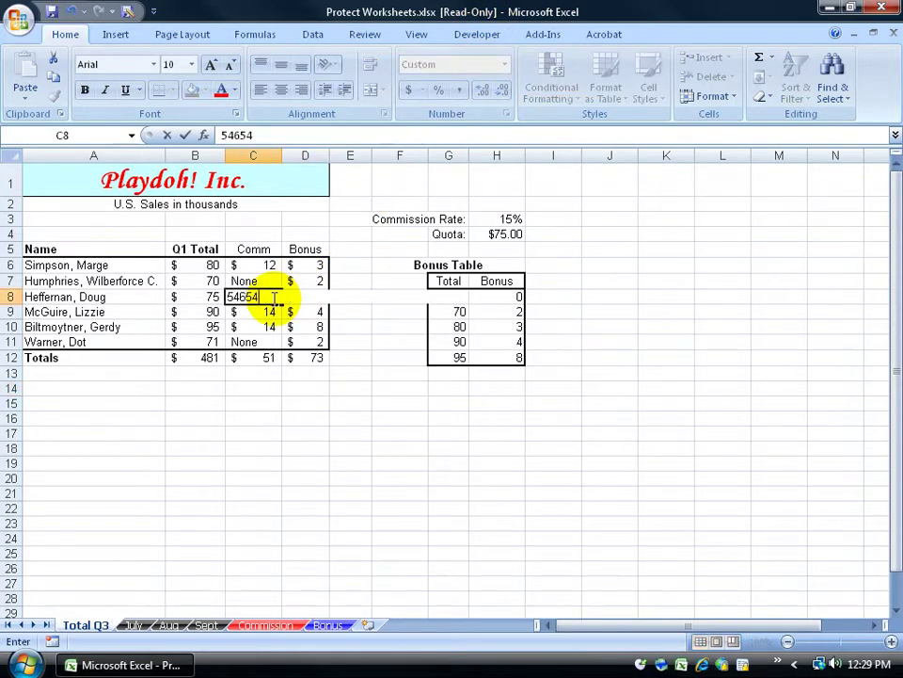
pyautogui.press('Return')
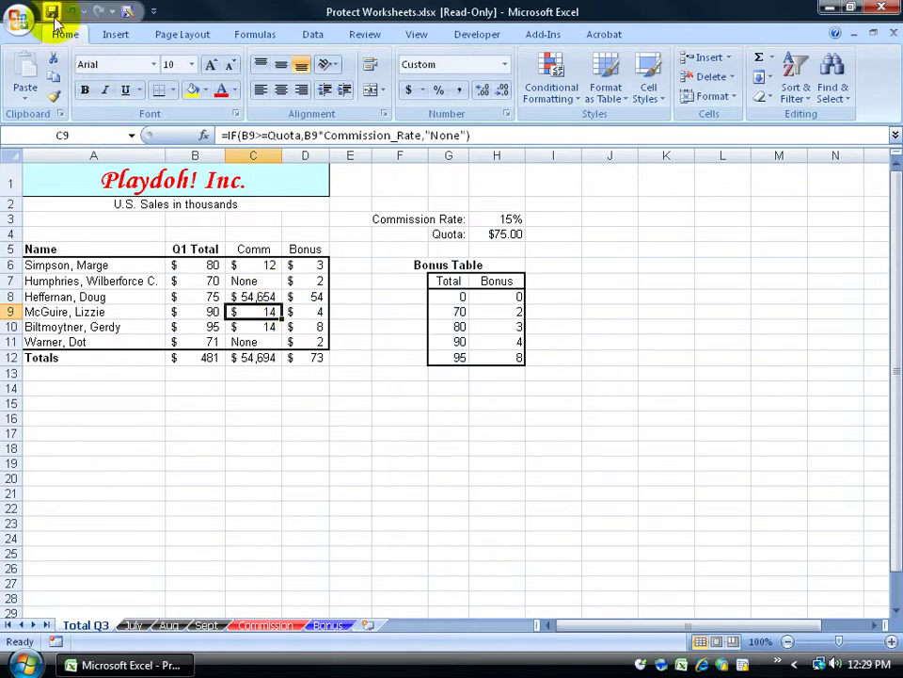
# Try saving over Protect Worksheets.xlsx until Excel reports the read-only file cannot be saved
pyautogui.click(51, 11)
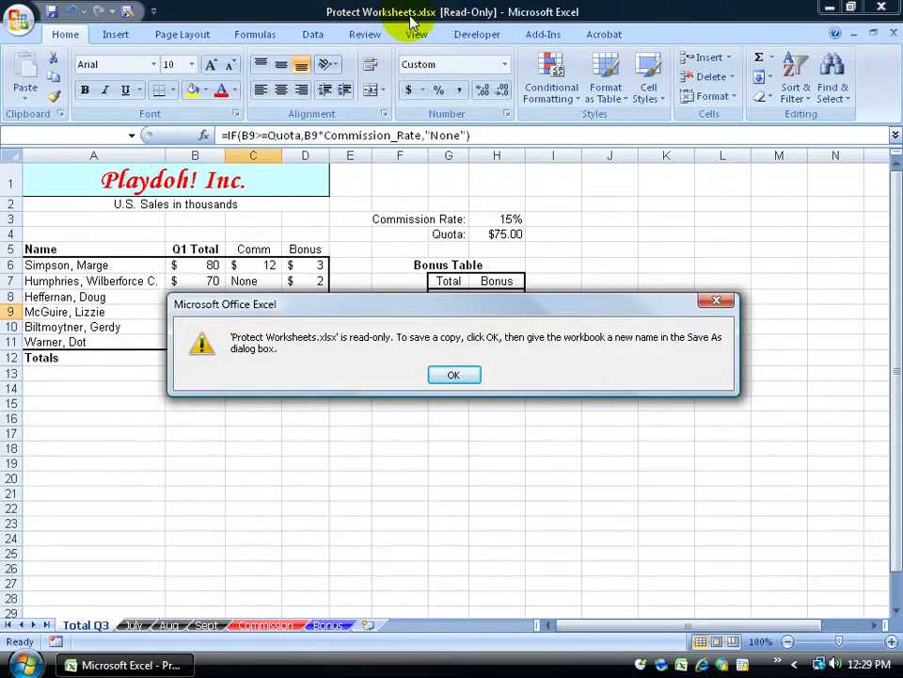
pyautogui.click(454, 374)
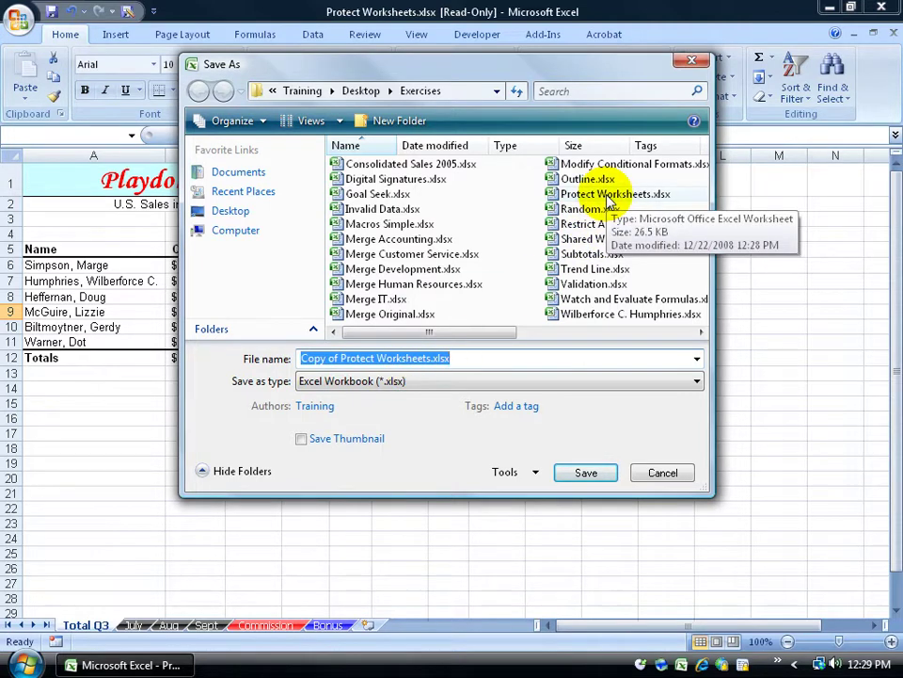
pyautogui.doubleClick(557, 196)
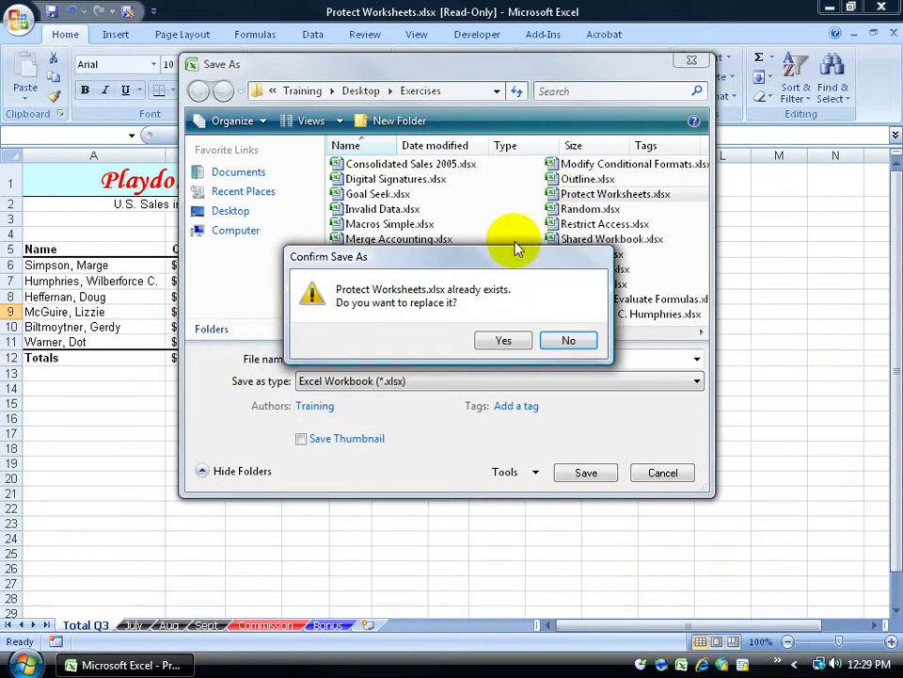
pyautogui.click(503, 341)
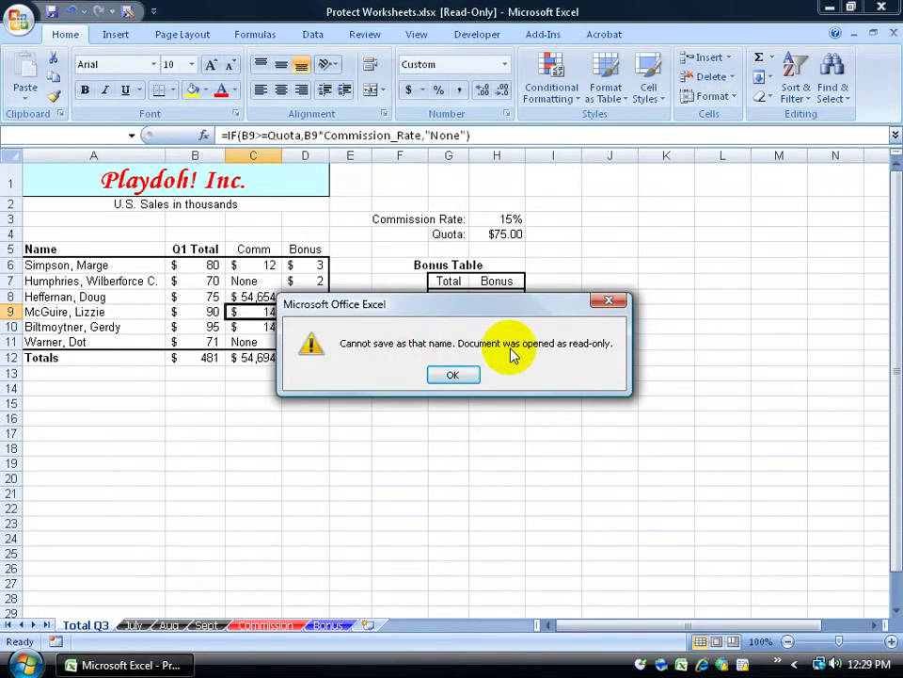
pyautogui.click(452, 375)
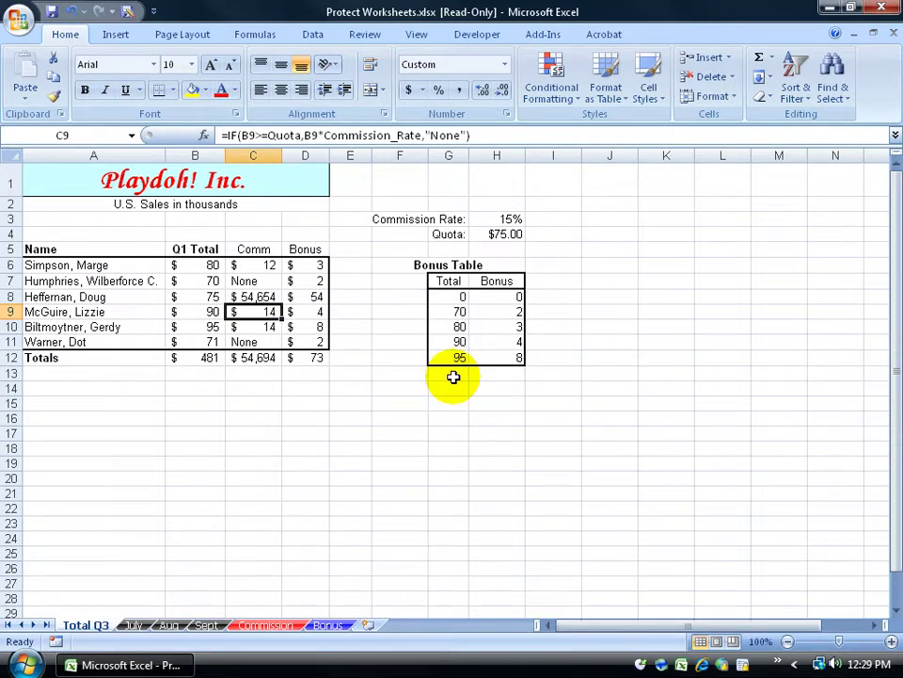
# Close the edited workbook without saving, reopen it with both the open and modify passwords, and start Save As
pyautogui.click(892, 33)
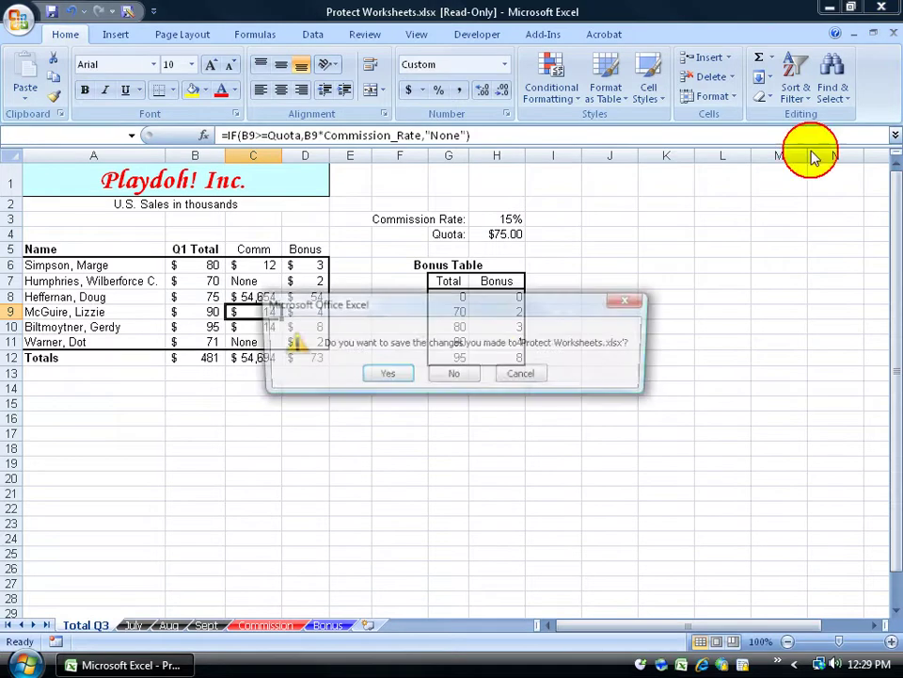
pyautogui.click(449, 374)
pyautogui.click(7, 22)
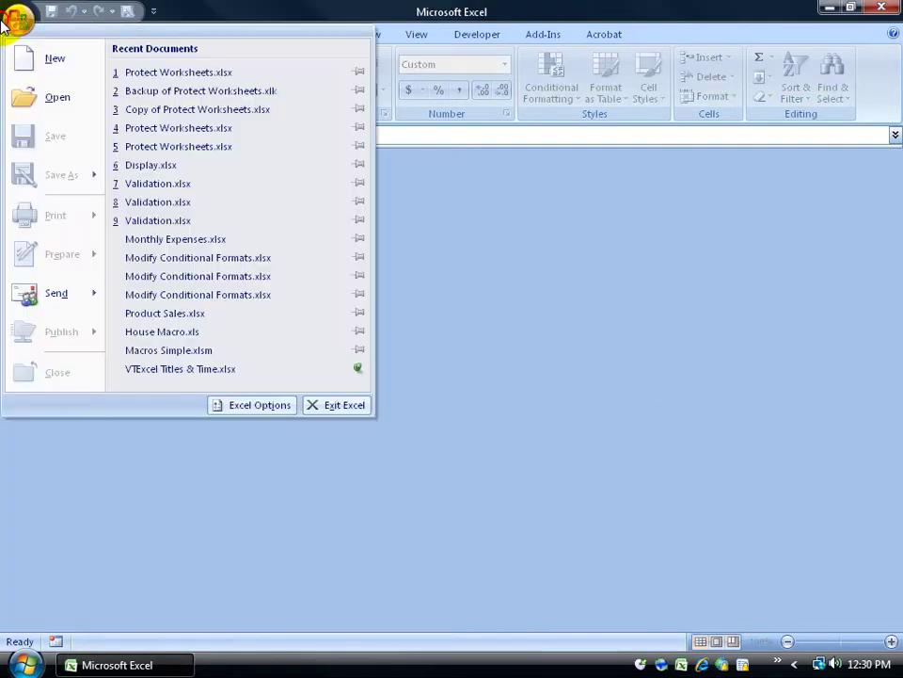
pyautogui.click(182, 79)
pyautogui.write('1234')
pyautogui.press('Return')
pyautogui.write('*******')
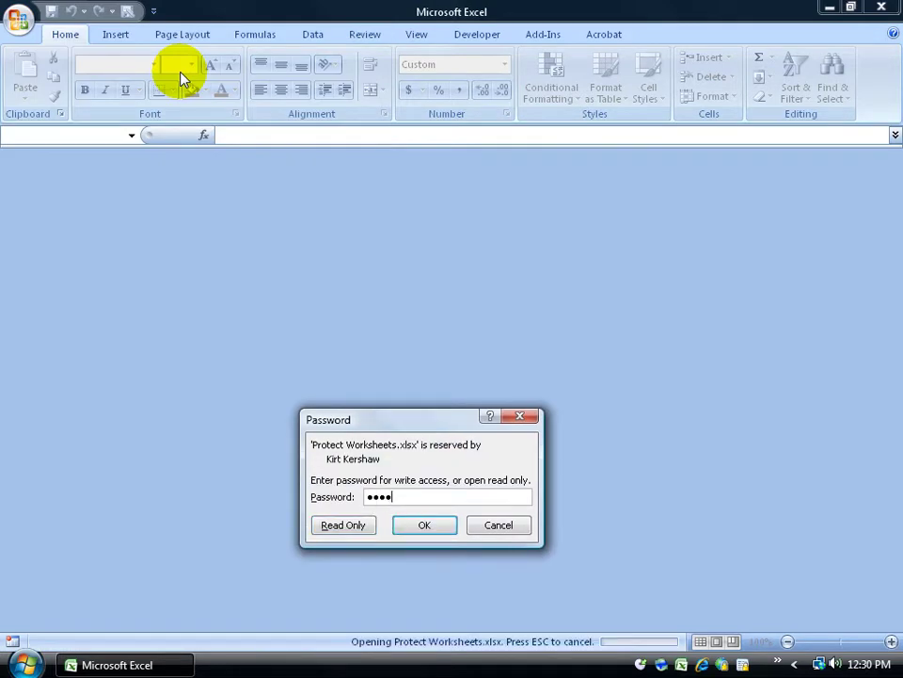
pyautogui.press('Return')
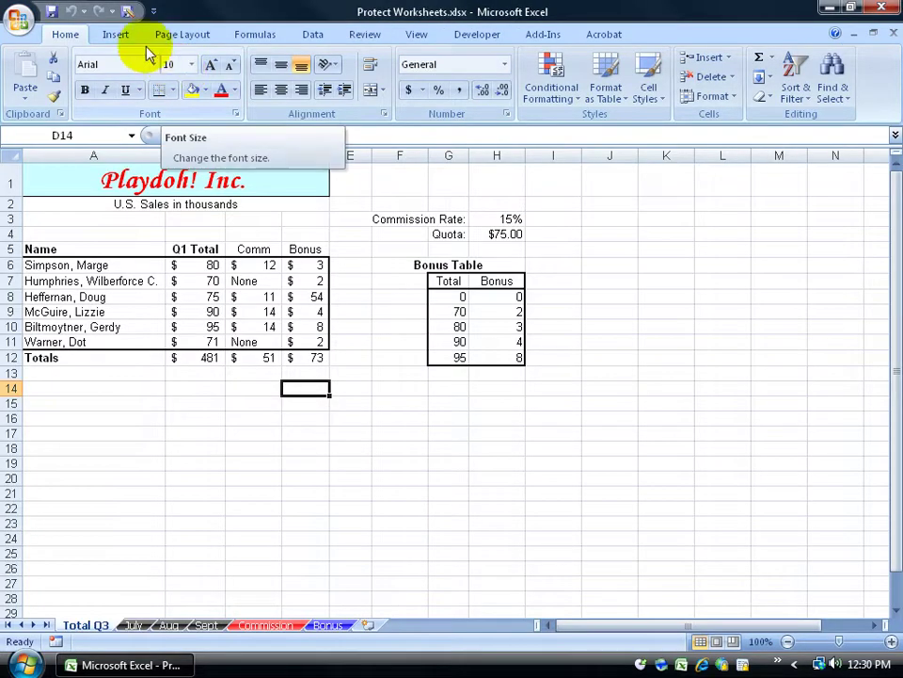
pyautogui.click(127, 12)
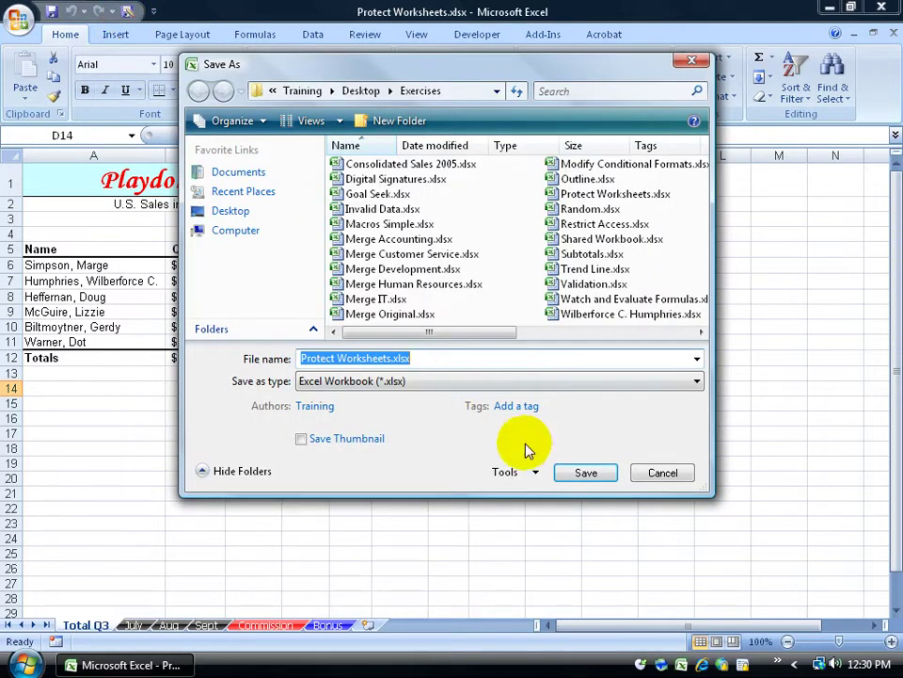
# Clear both the open and modify passwords in General Options and save over Protect Worksheets.xlsx
pyautogui.click(522, 471)
pyautogui.click(545, 532)
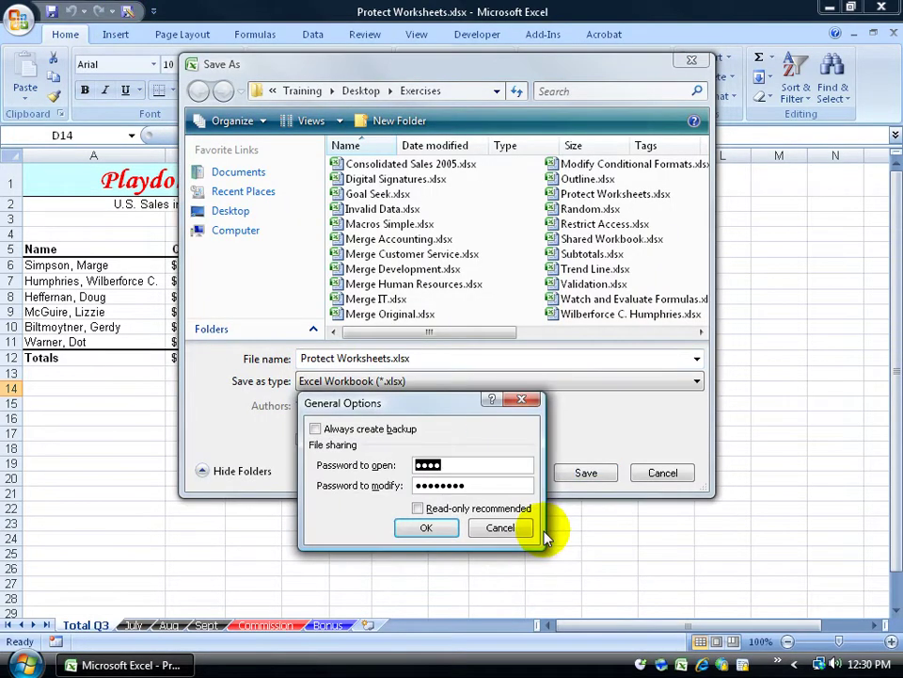
pyautogui.doubleClick(425, 464)
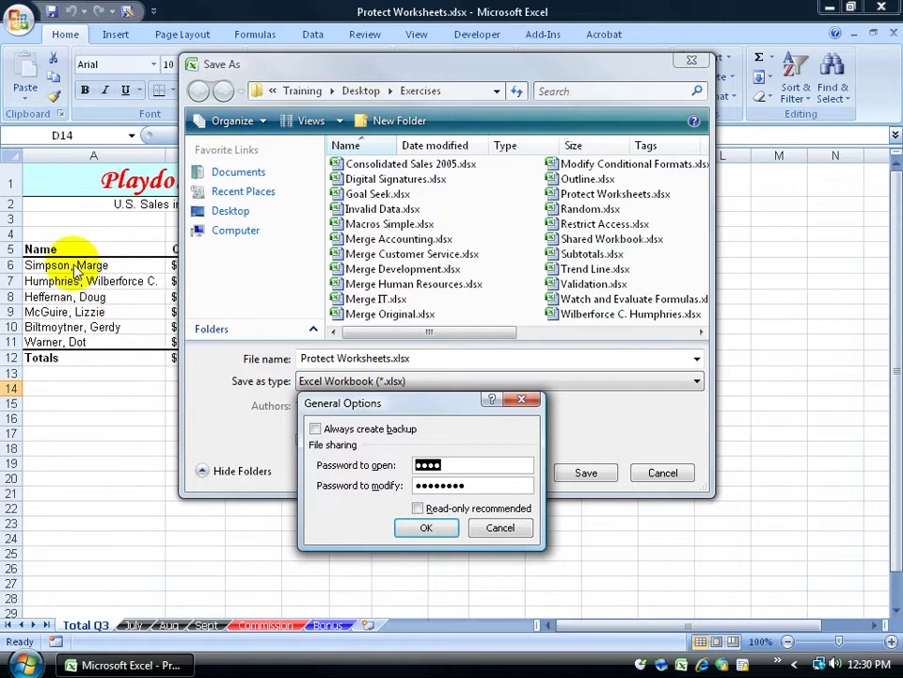
pyautogui.moveTo(483, 486); pyautogui.dragTo(343, 484)
pyautogui.press('BackSpace')
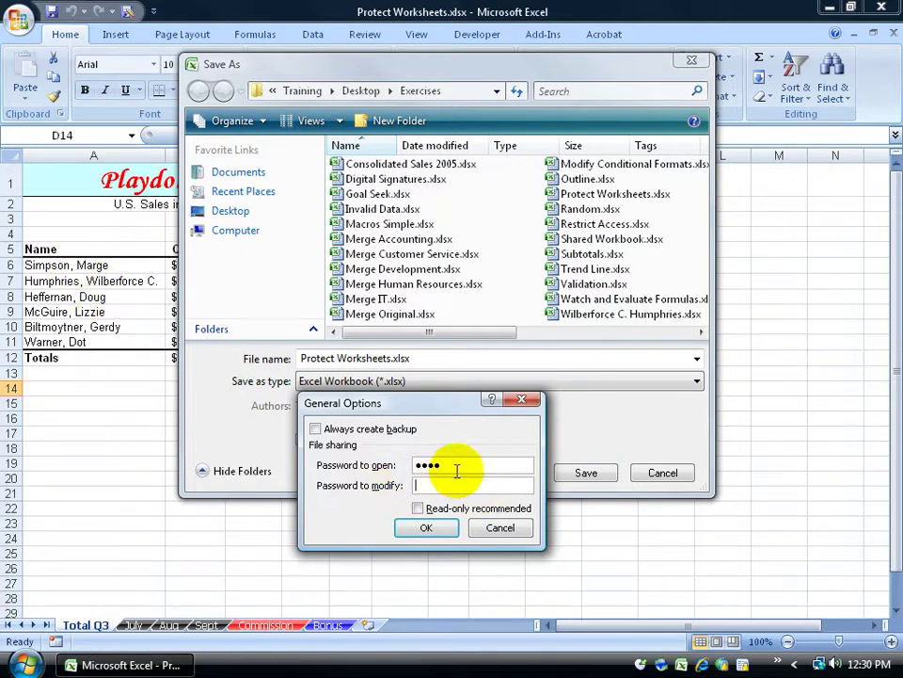
pyautogui.moveTo(461, 471); pyautogui.dragTo(403, 468)
pyautogui.press('BackSpace')
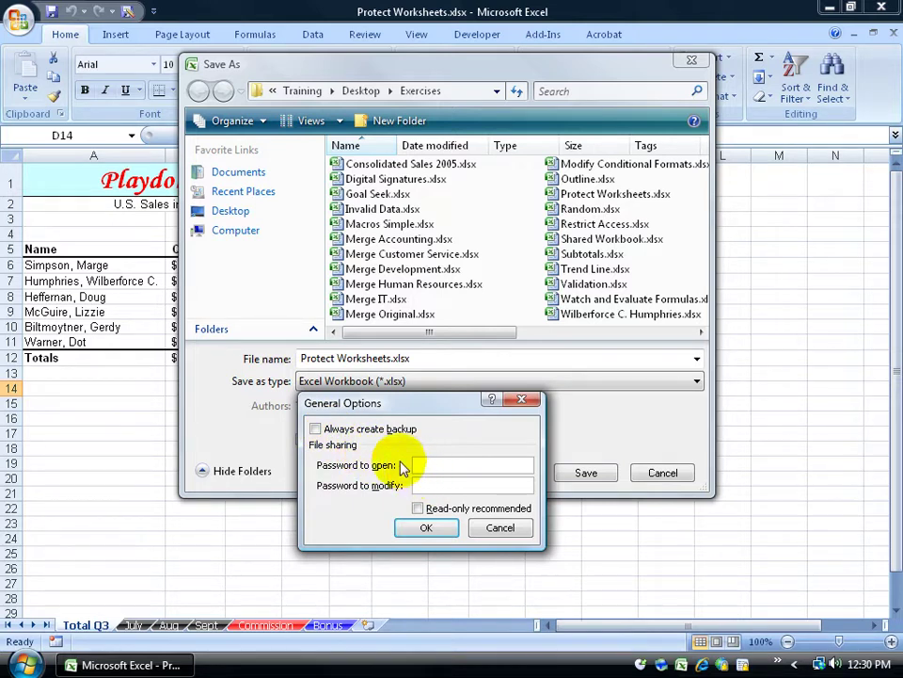
pyautogui.click(426, 527)
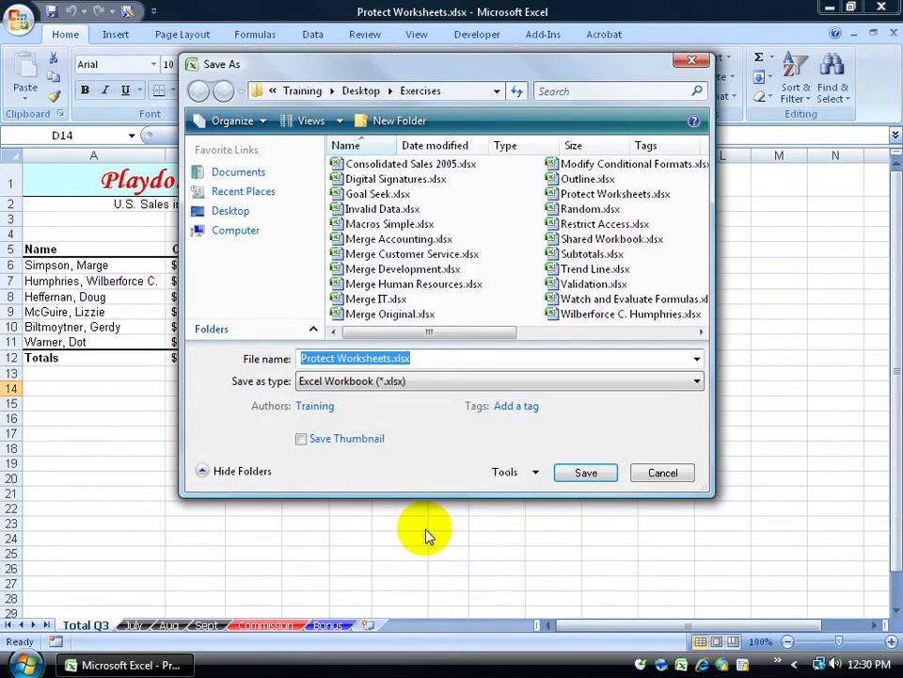
pyautogui.click(586, 473)
pyautogui.click(499, 340)
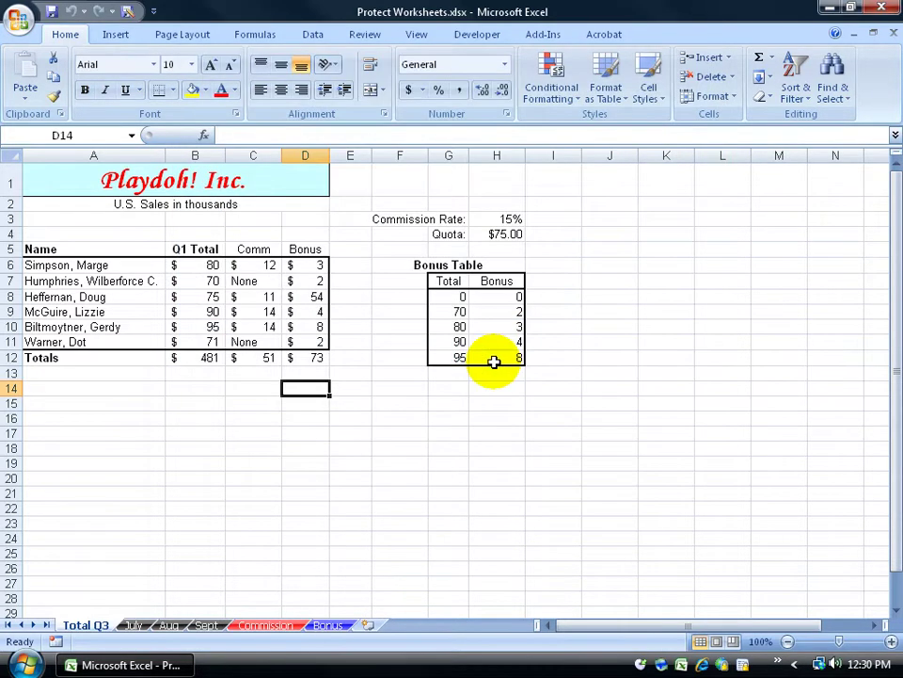
# Restart Excel, reopen Protect Worksheets.xlsx from Recent Documents, and start Save As
pyautogui.click(890, 17)
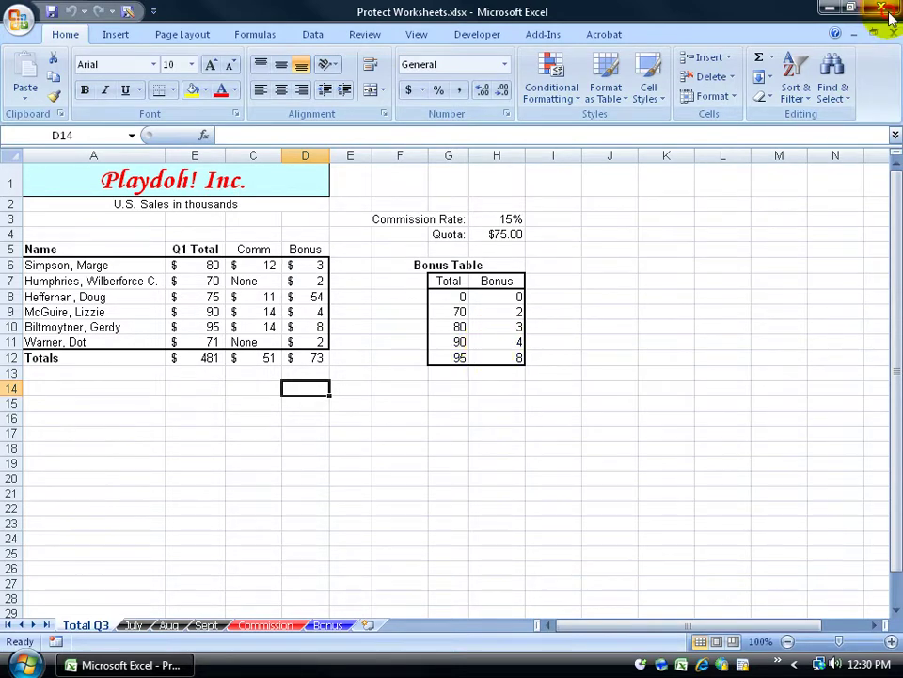
pyautogui.doubleClick(34, 513)
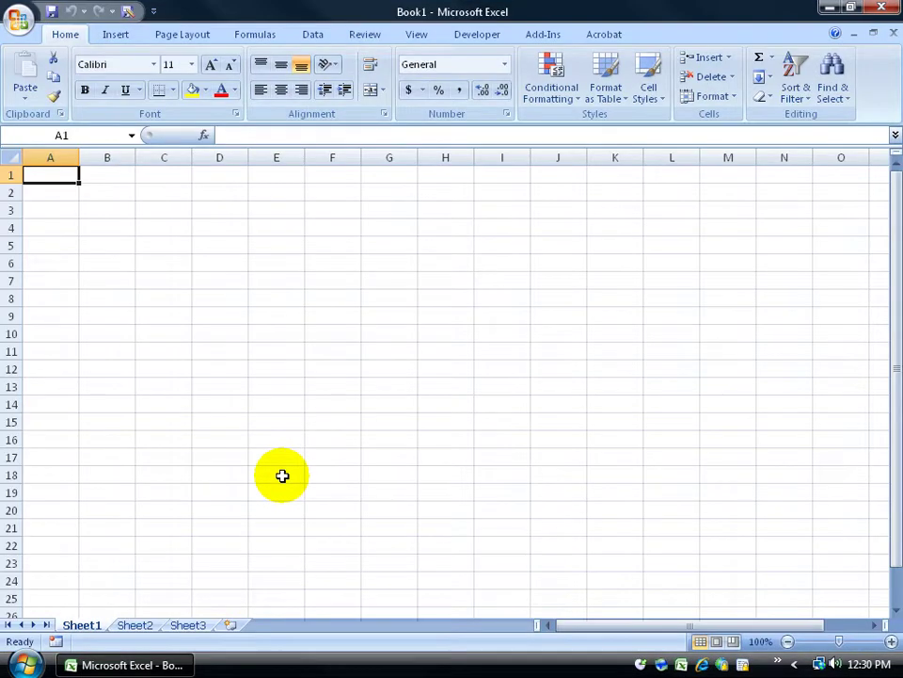
pyautogui.click(19, 17)
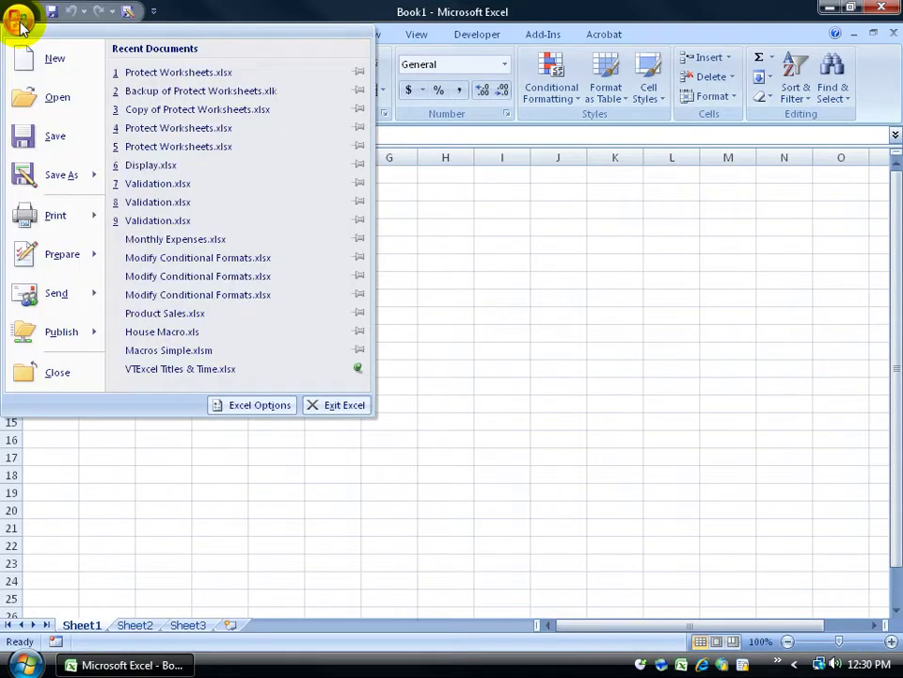
pyautogui.click(176, 74)
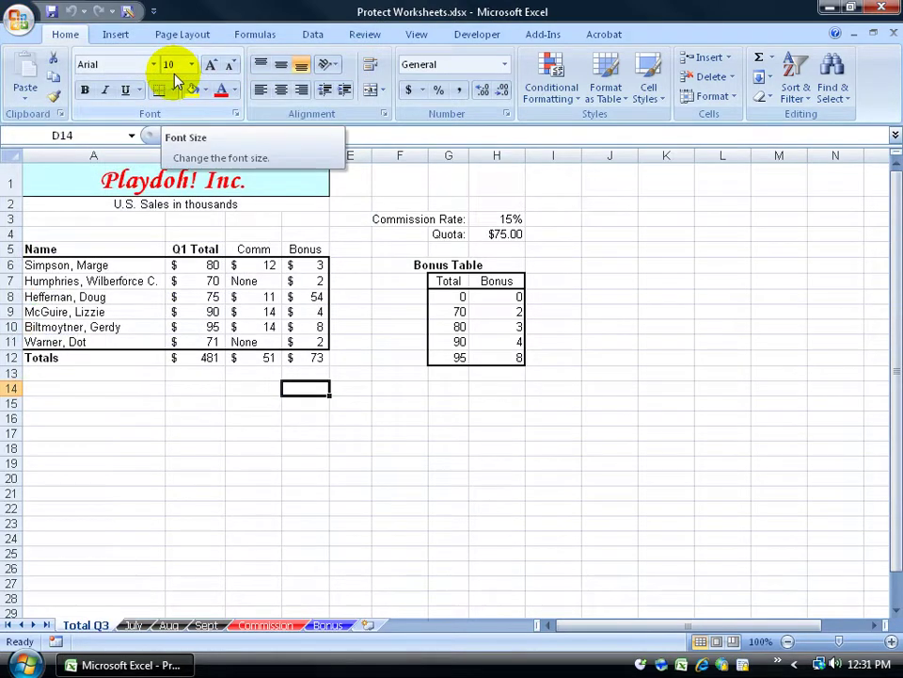
pyautogui.click(127, 12)
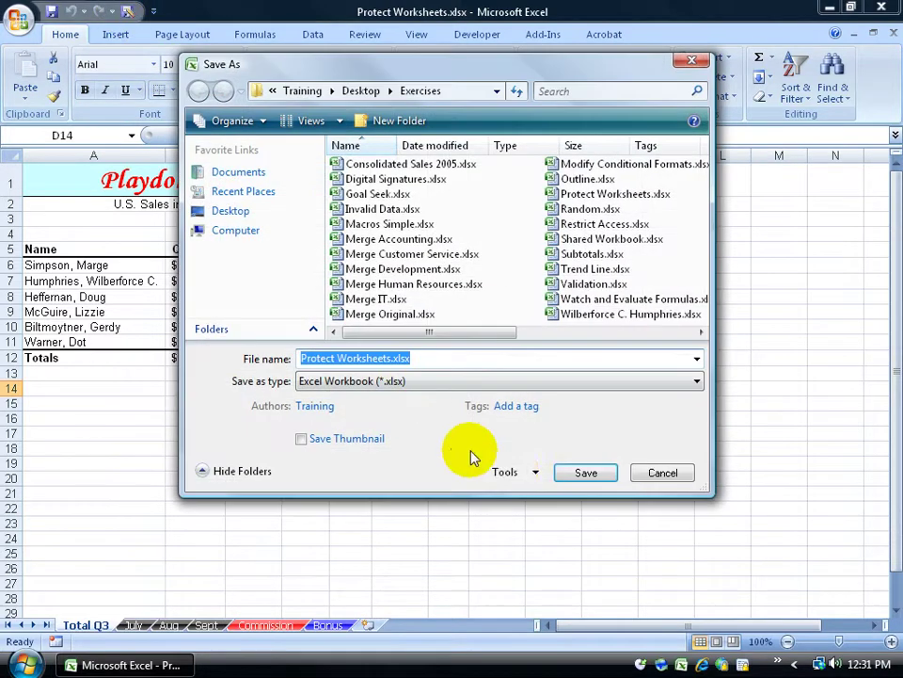
# Turn on Always create backup and Read-only recommended, save over Protect Worksheets.xlsx, and close it
pyautogui.click(515, 471)
pyautogui.click(524, 534)
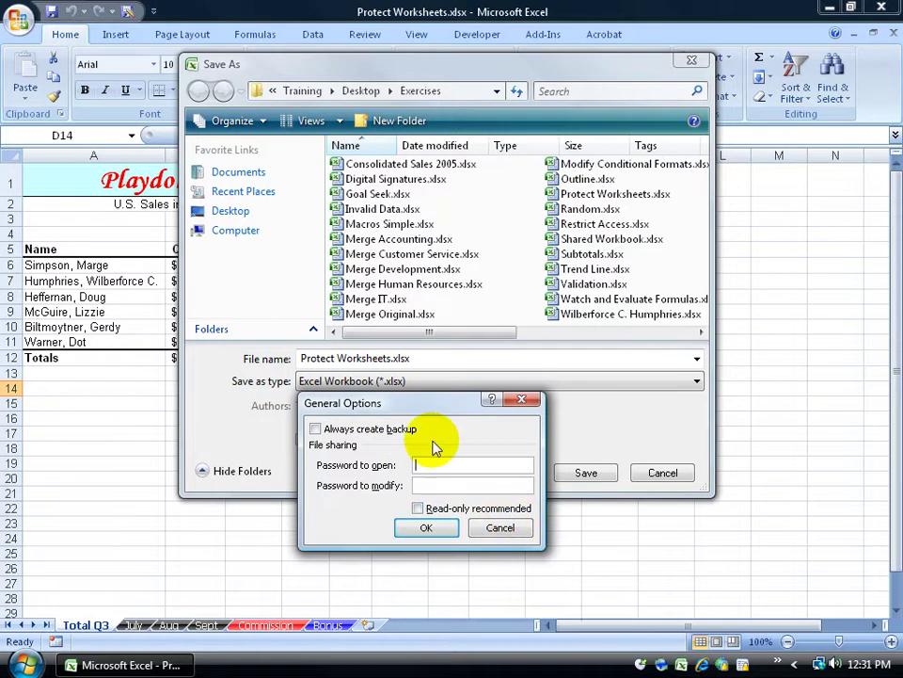
pyautogui.click(314, 429)
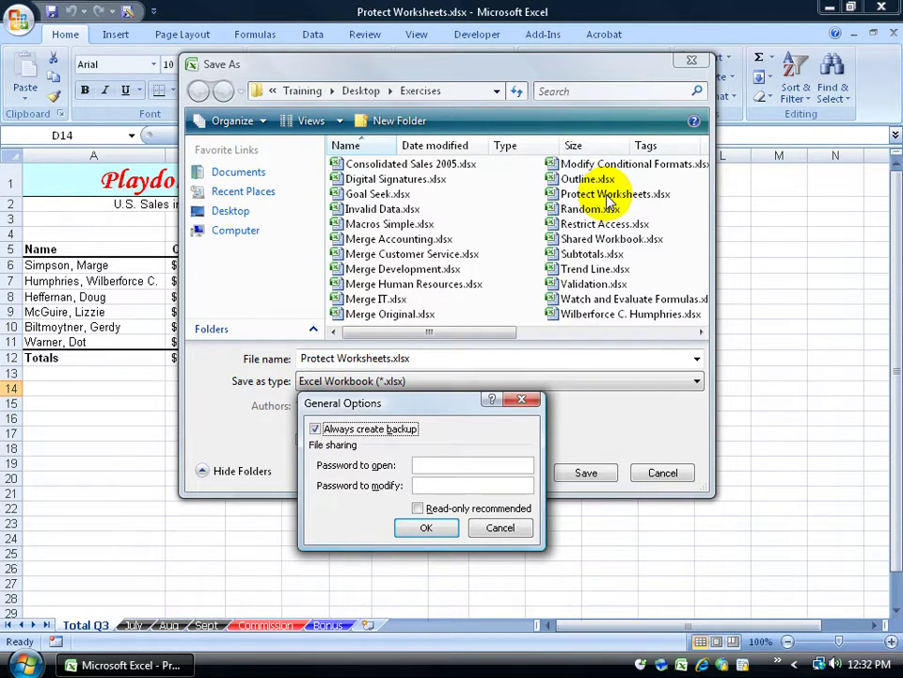
pyautogui.click(420, 509)
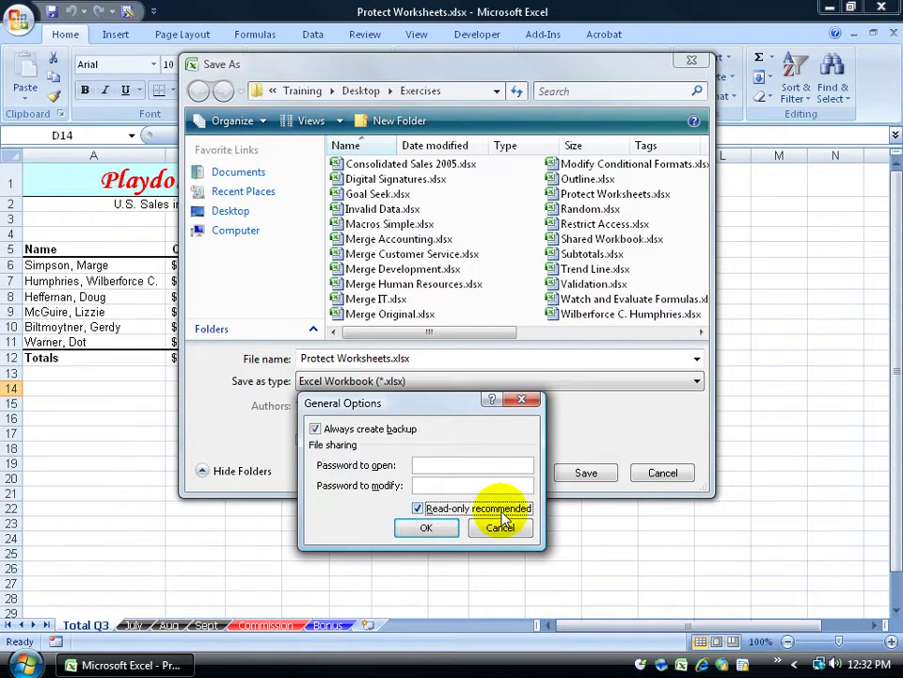
pyautogui.click(440, 527)
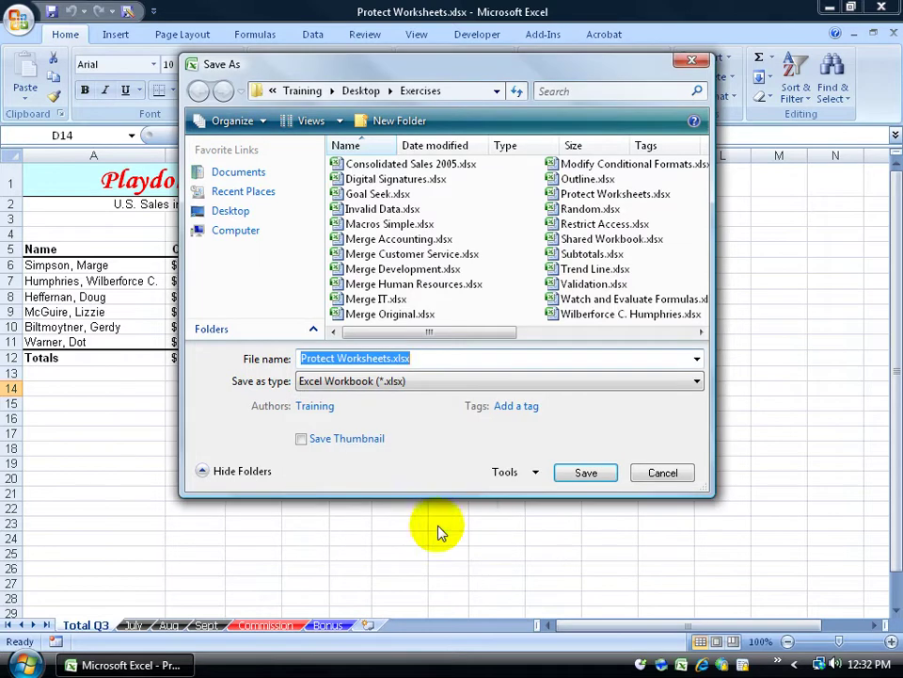
pyautogui.click(579, 472)
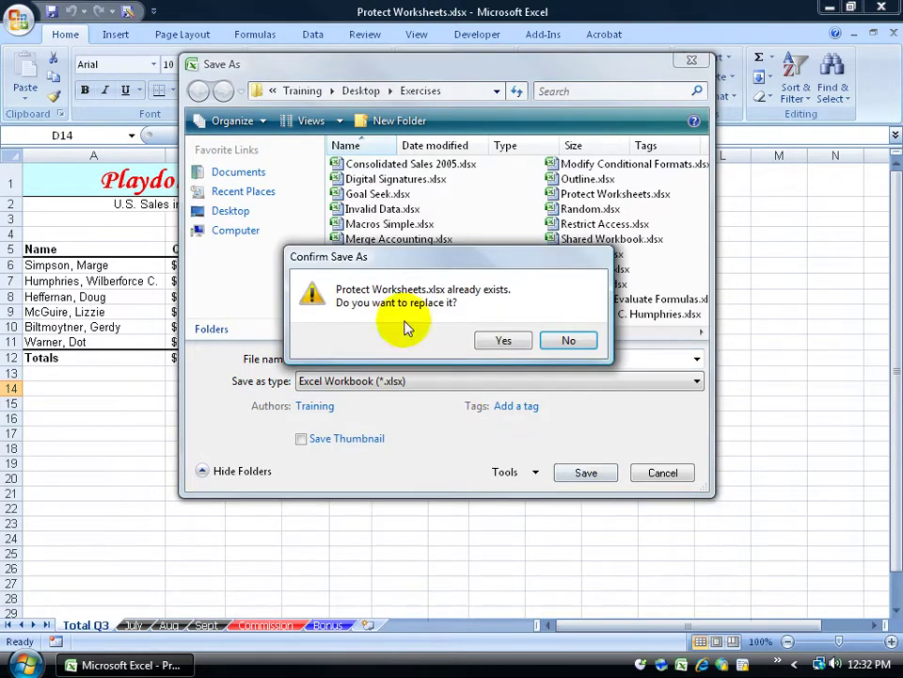
pyautogui.click(504, 340)
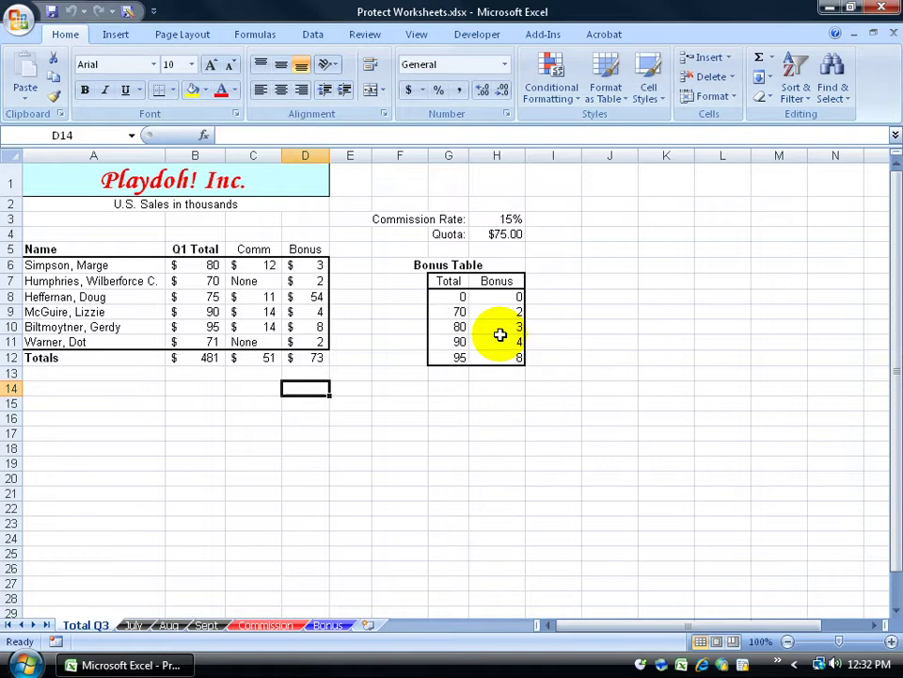
pyautogui.click(893, 33)
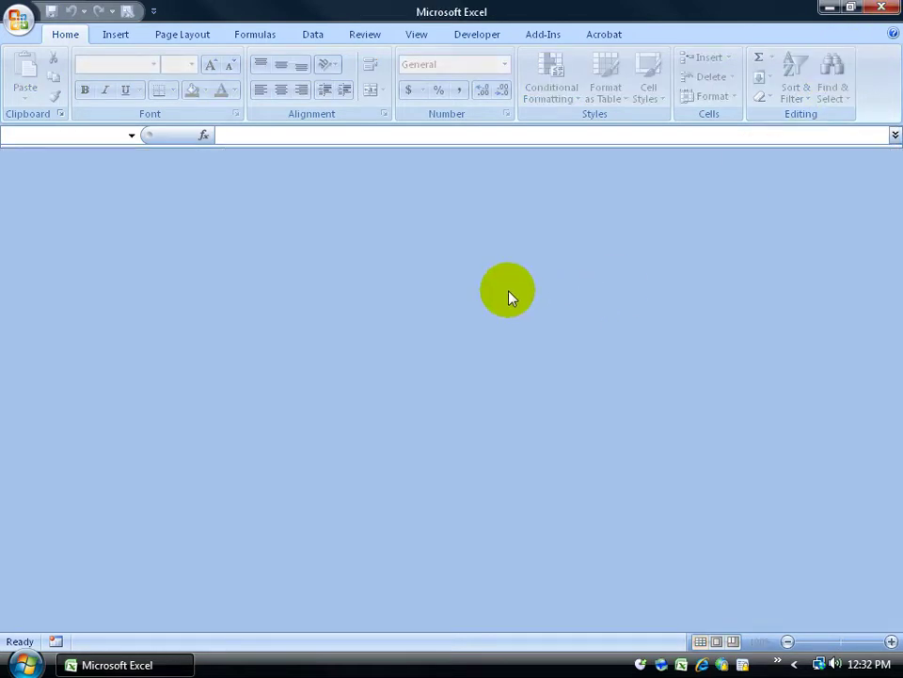
# Reopen Protect Worksheets.xlsx from Recent Documents, answer No to the read-only prompt, then exit Excel
pyautogui.click(18, 21)
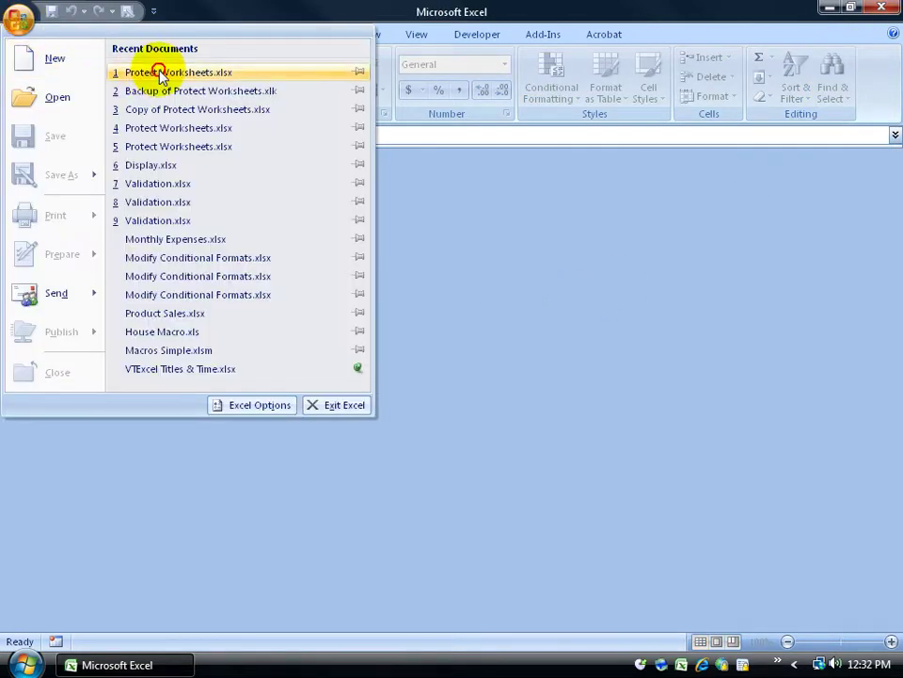
pyautogui.click(160, 75)
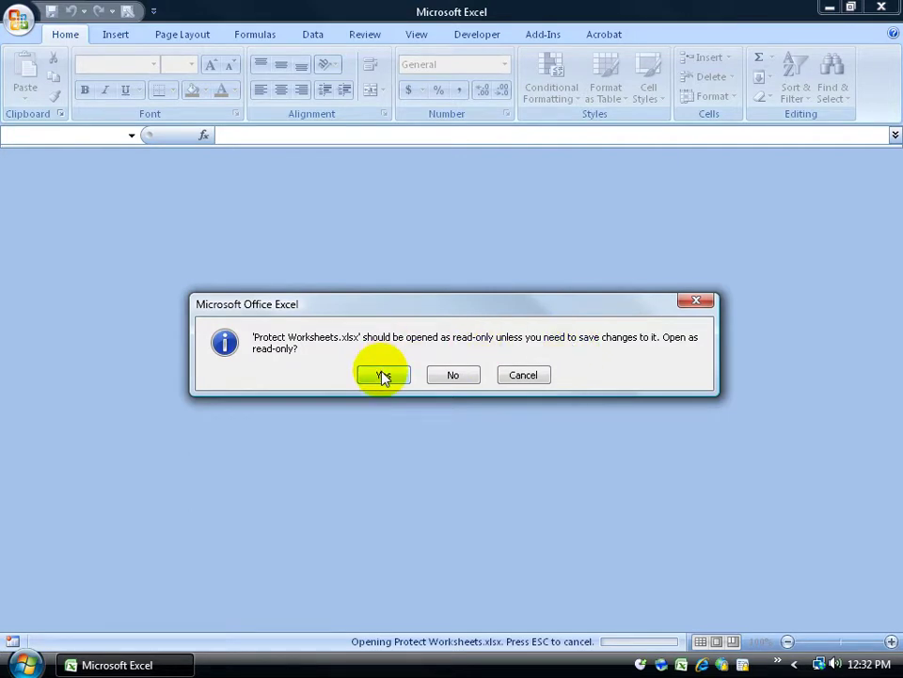
pyautogui.click(458, 375)
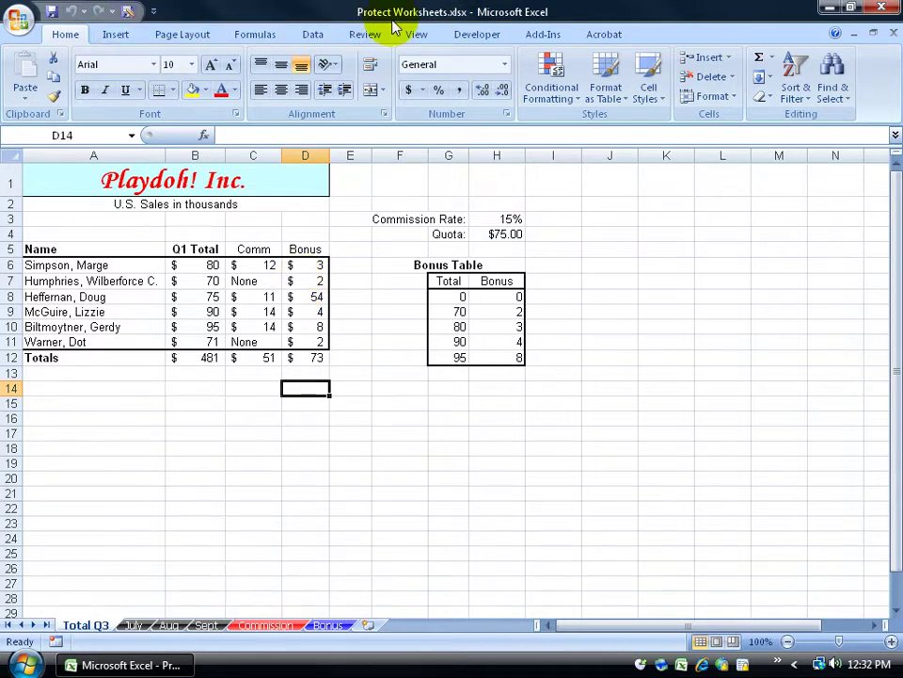
pyautogui.click(881, 9)
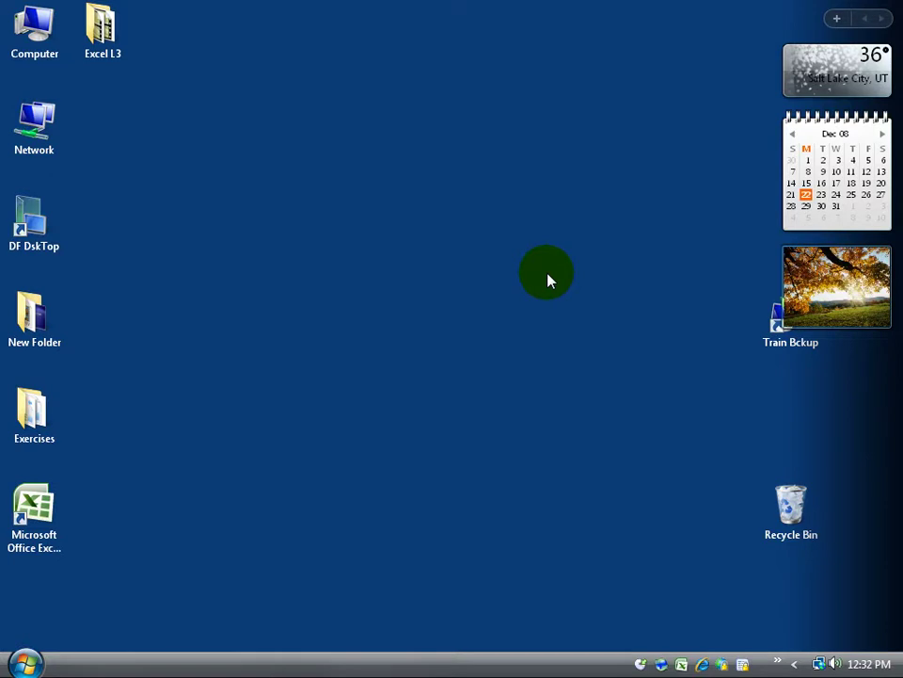
# In the Exercises folder, compare the .xlk with the .xlsx, then launch Backup of Protect Worksheets.xlk
pyautogui.doubleClick(32, 404)
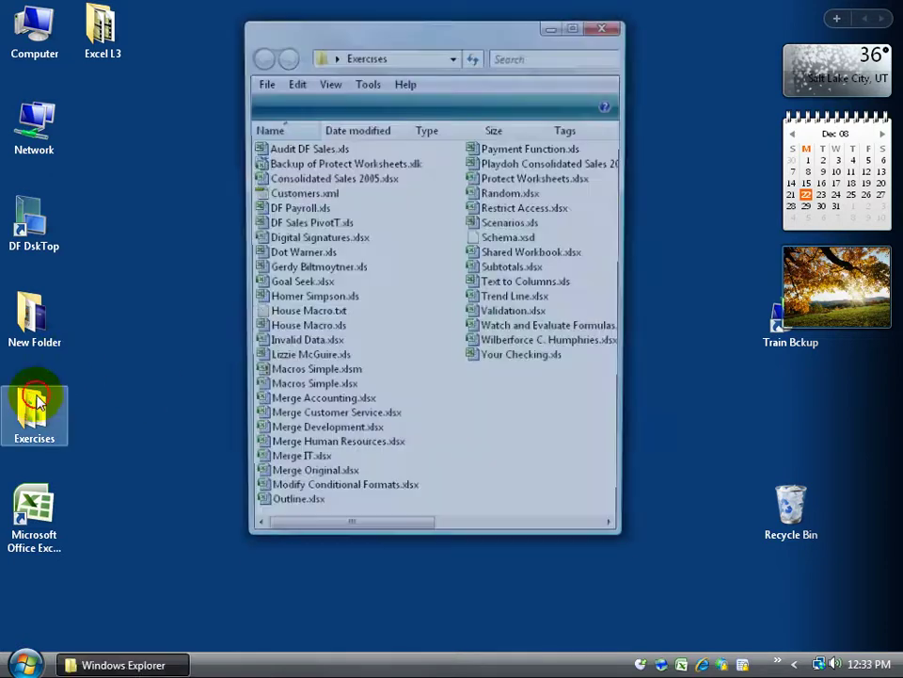
pyautogui.click(374, 166)
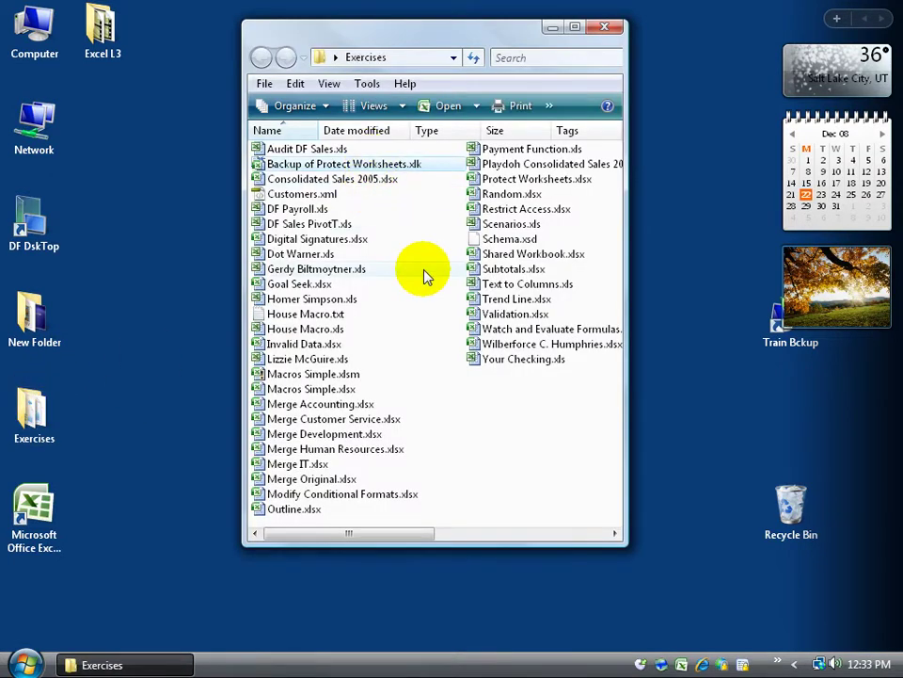
pyautogui.click(535, 180)
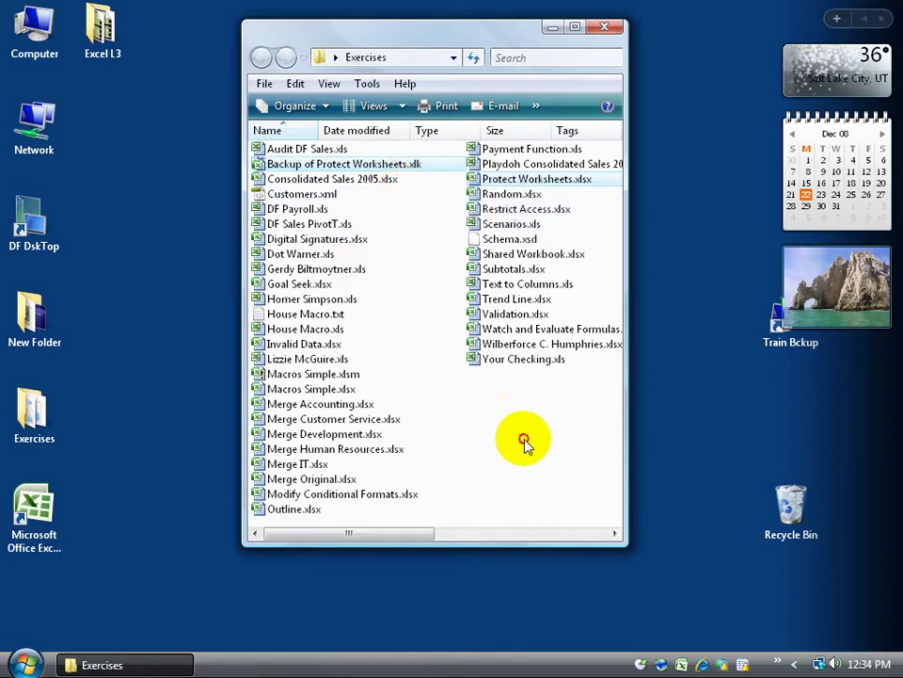
pyautogui.click(484, 420)
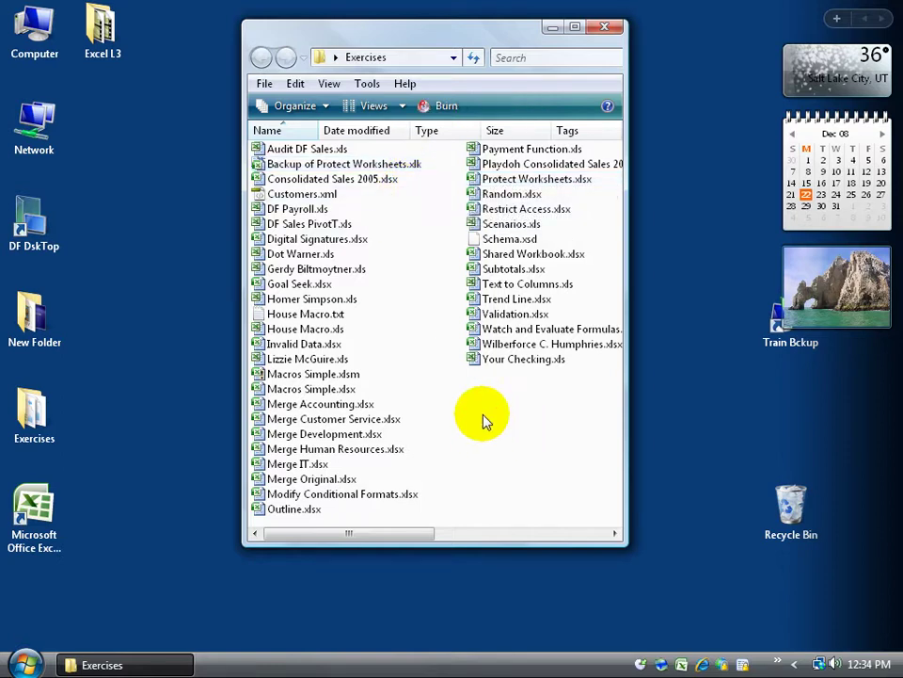
pyautogui.doubleClick(354, 169)
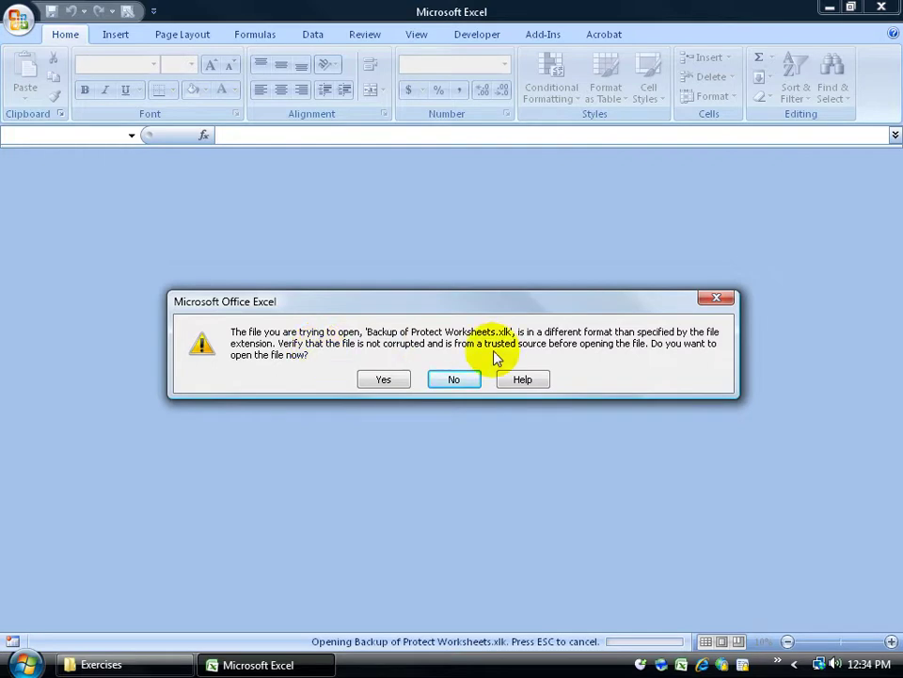
# Close the backup, reopen Protect Worksheets.xlsx editable, enter 1 in D14, and close it
pyautogui.click(380, 381)
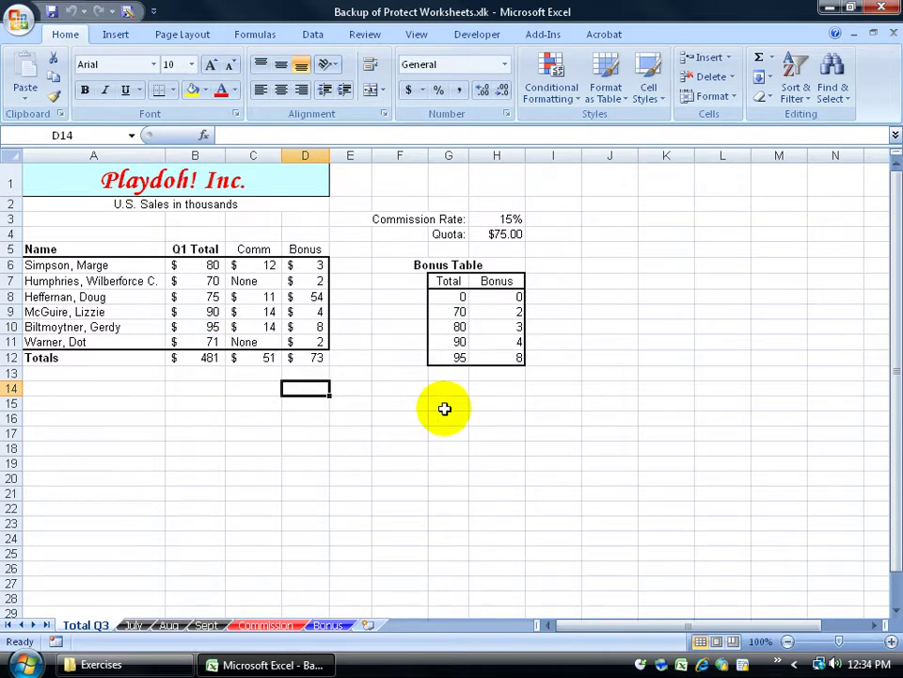
pyautogui.click(894, 34)
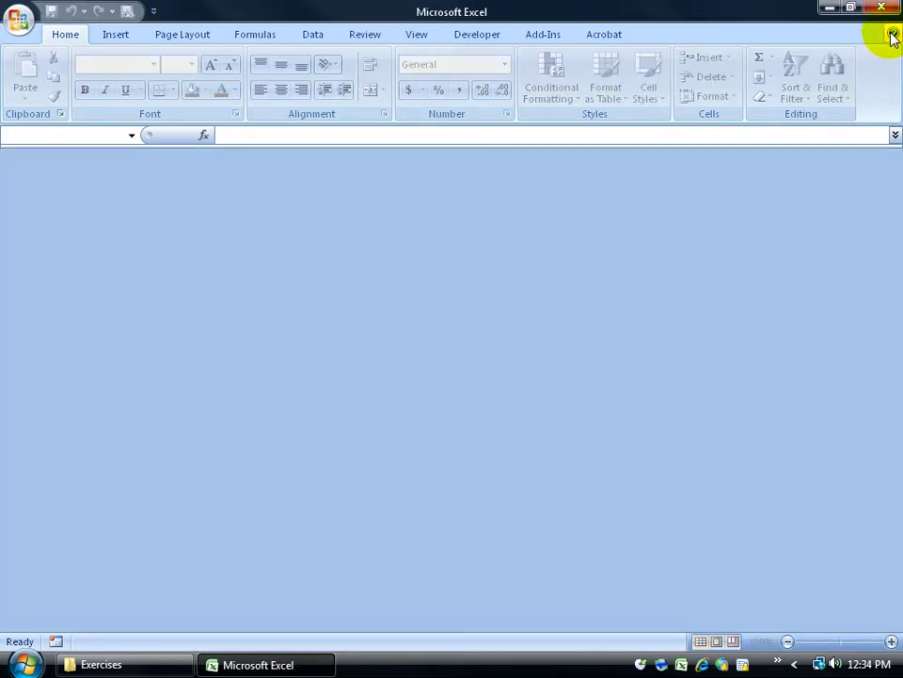
pyautogui.click(18, 19)
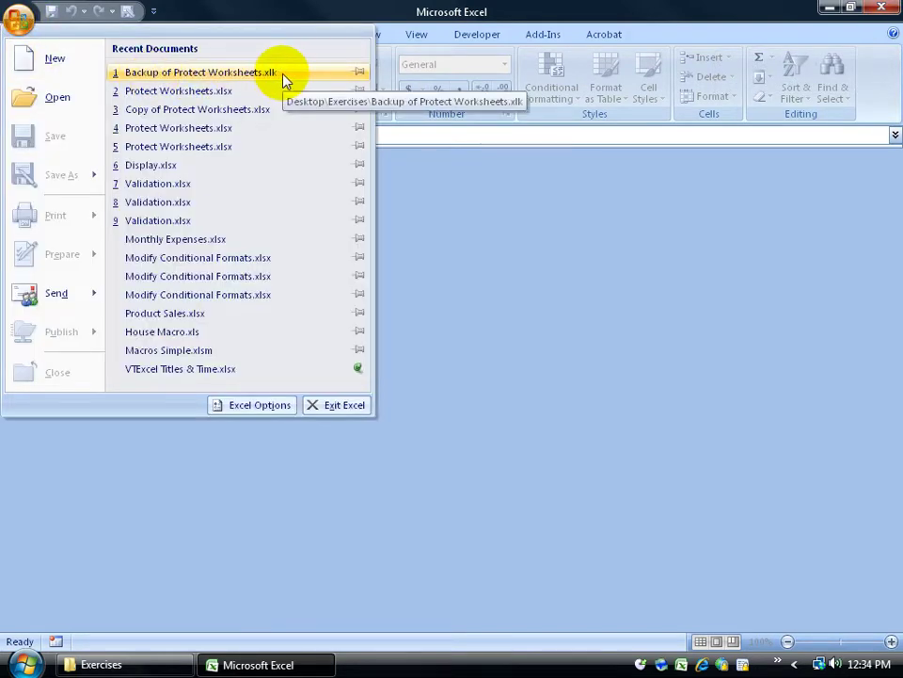
pyautogui.click(209, 95)
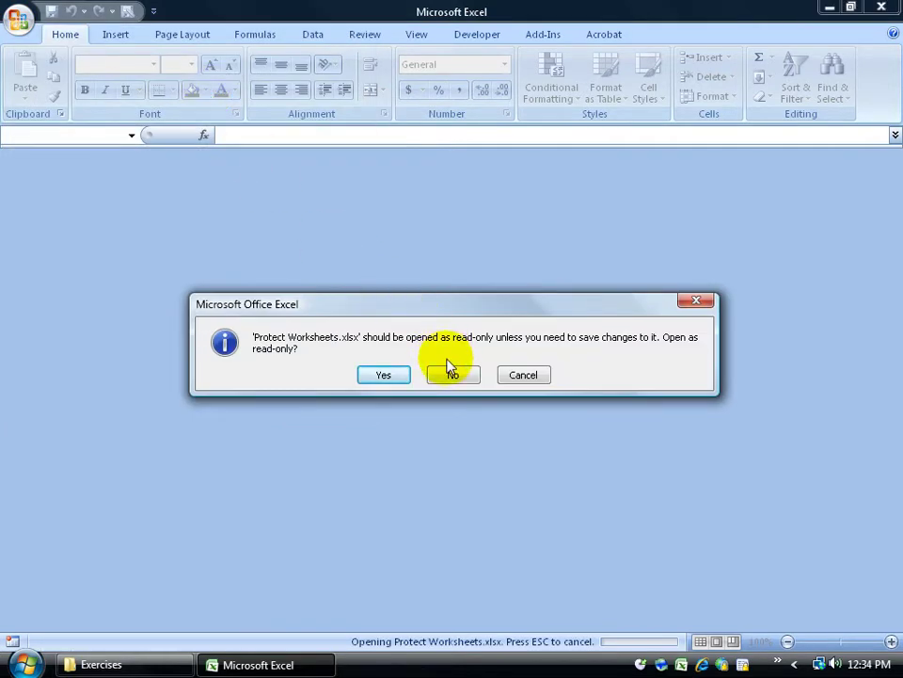
pyautogui.click(454, 376)
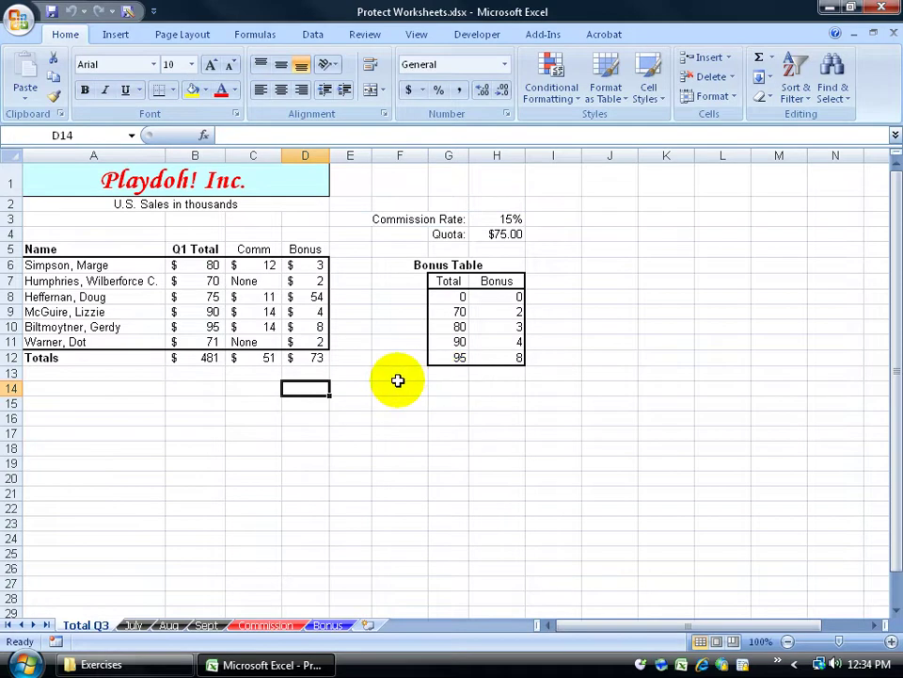
pyautogui.write('1')
pyautogui.press('Return')
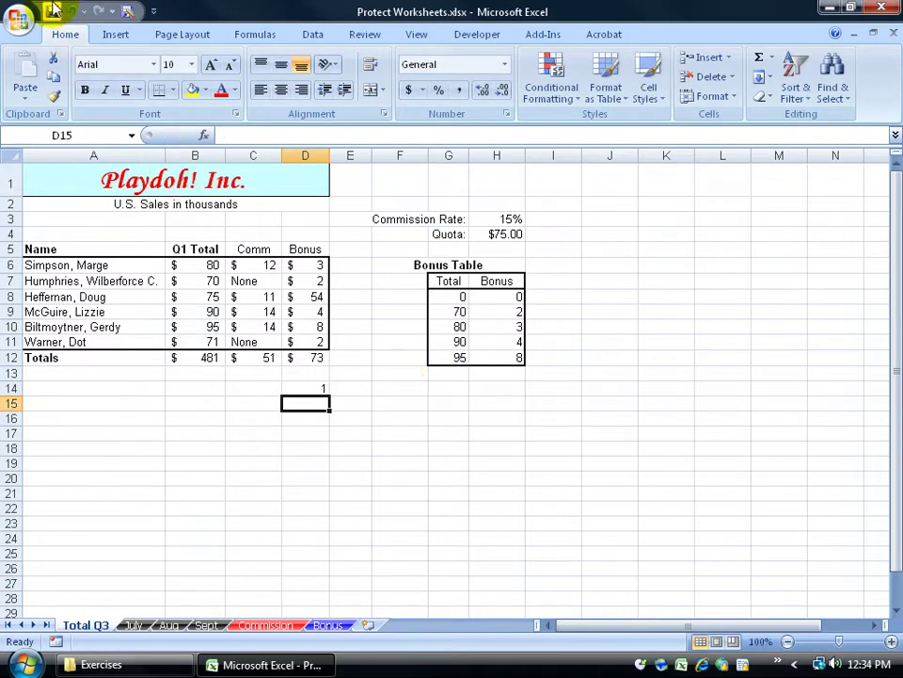
pyautogui.click(894, 34)
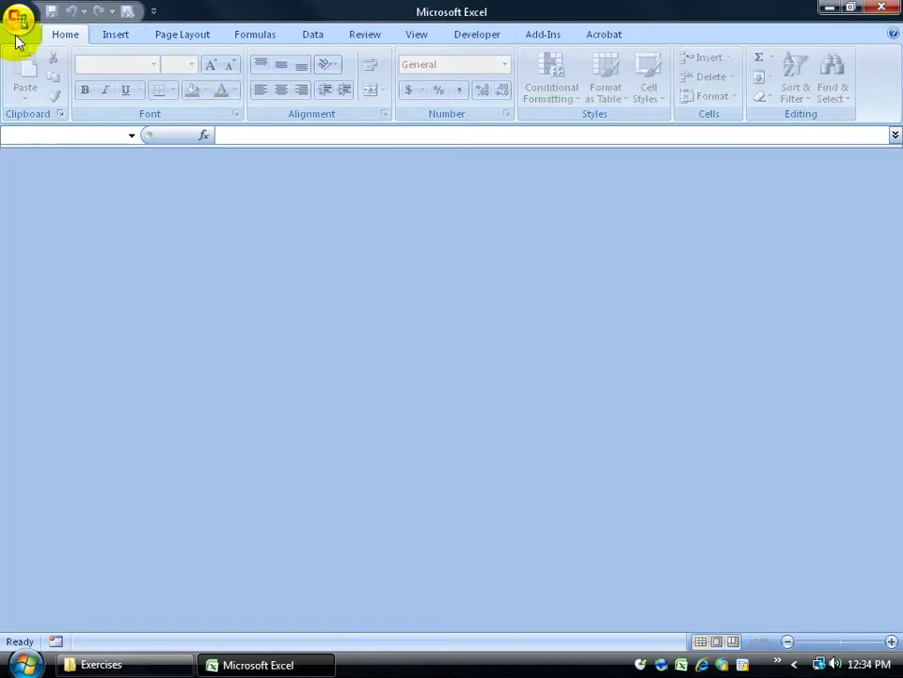
# Reopen Backup of Protect Worksheets.xlk for editing, check D14 is still blank, then close it
pyautogui.click(18, 20)
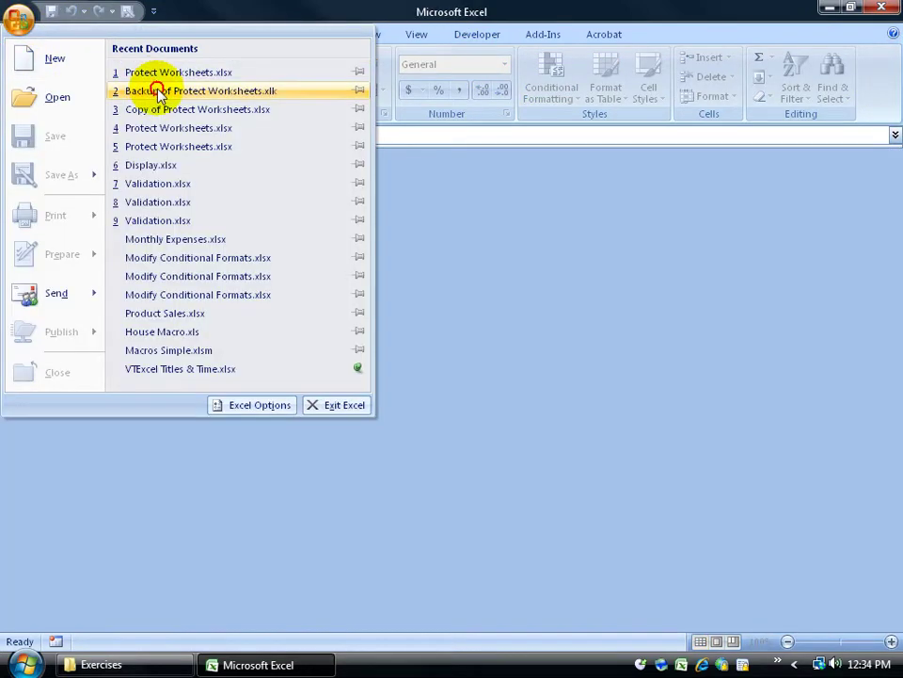
pyautogui.click(155, 91)
pyautogui.click(383, 380)
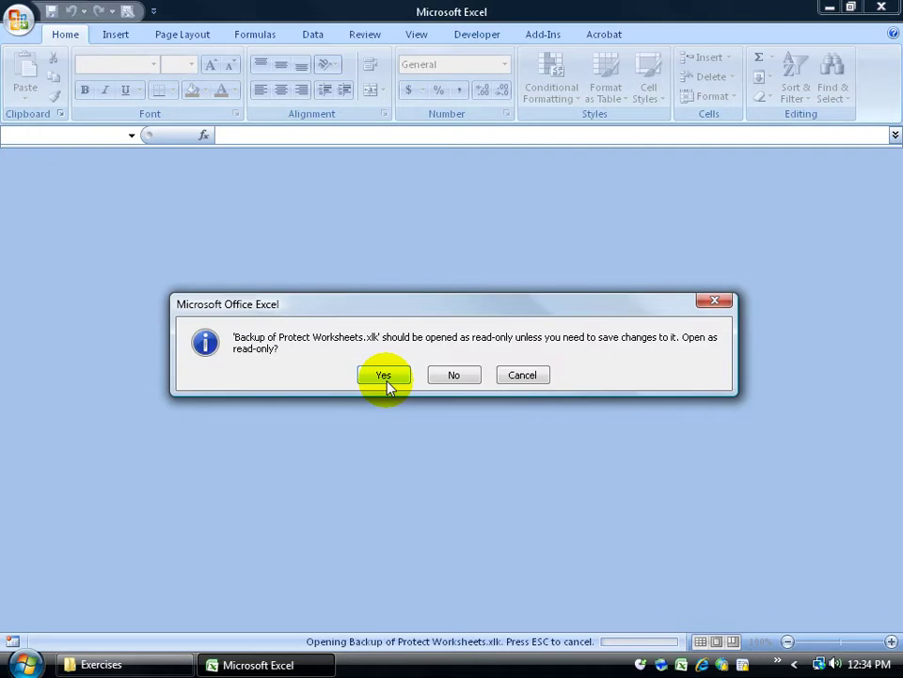
pyautogui.click(452, 375)
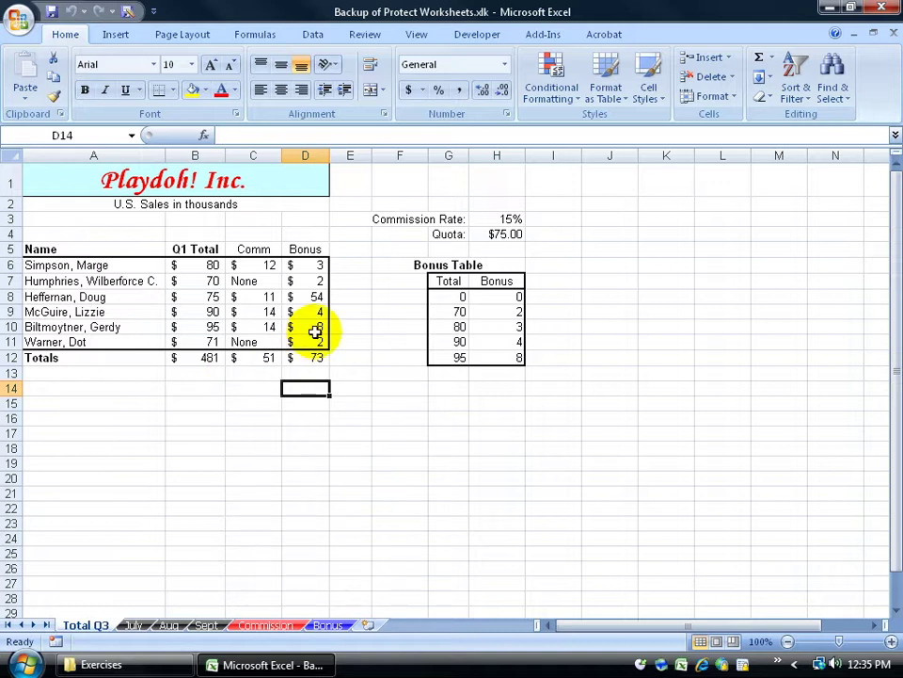
pyautogui.click(893, 33)
# Reopen Protect Worksheets.xlsx for editing, enter 2 in D15, and close it
pyautogui.click(17, 17)
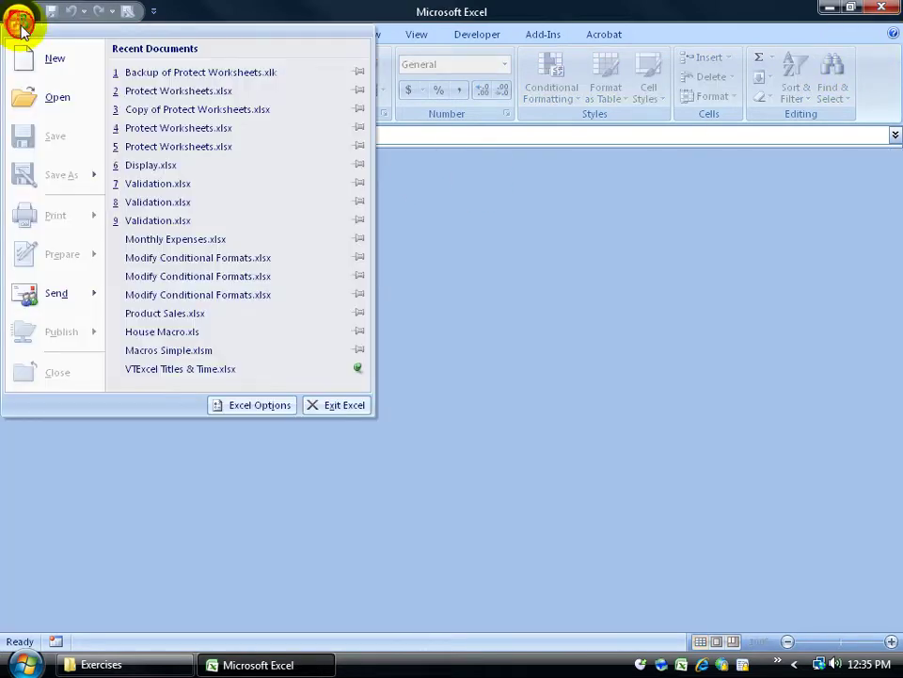
pyautogui.click(181, 92)
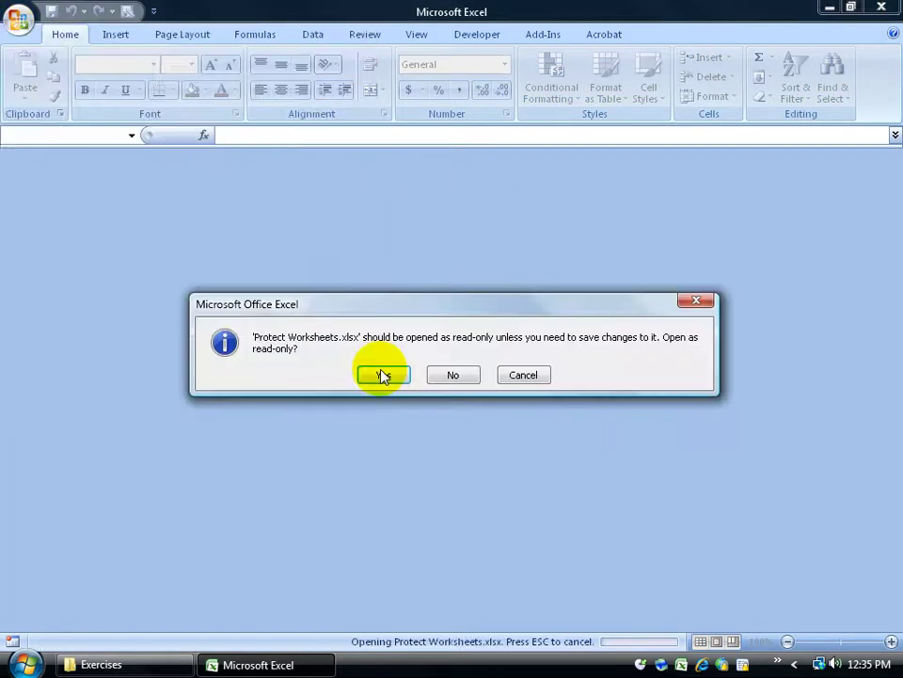
pyautogui.click(449, 373)
pyautogui.write('2')
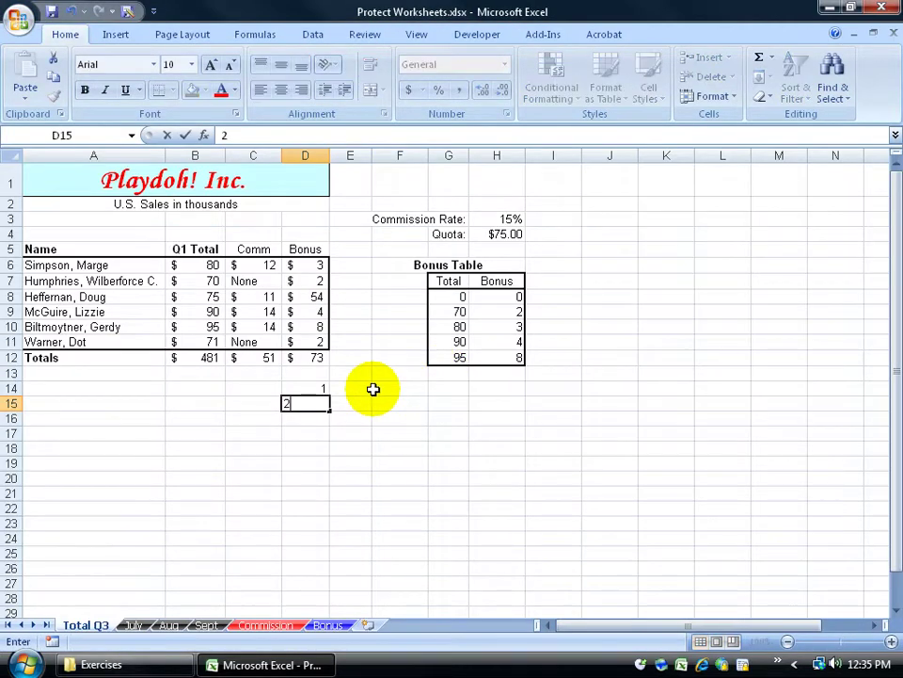
pyautogui.press('Return')
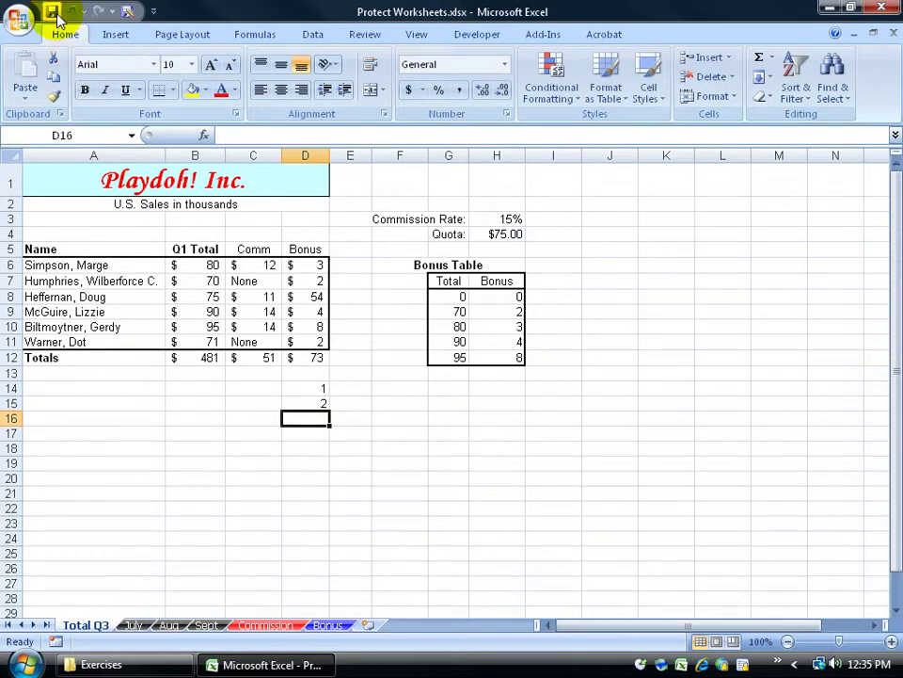
pyautogui.click(323, 383)
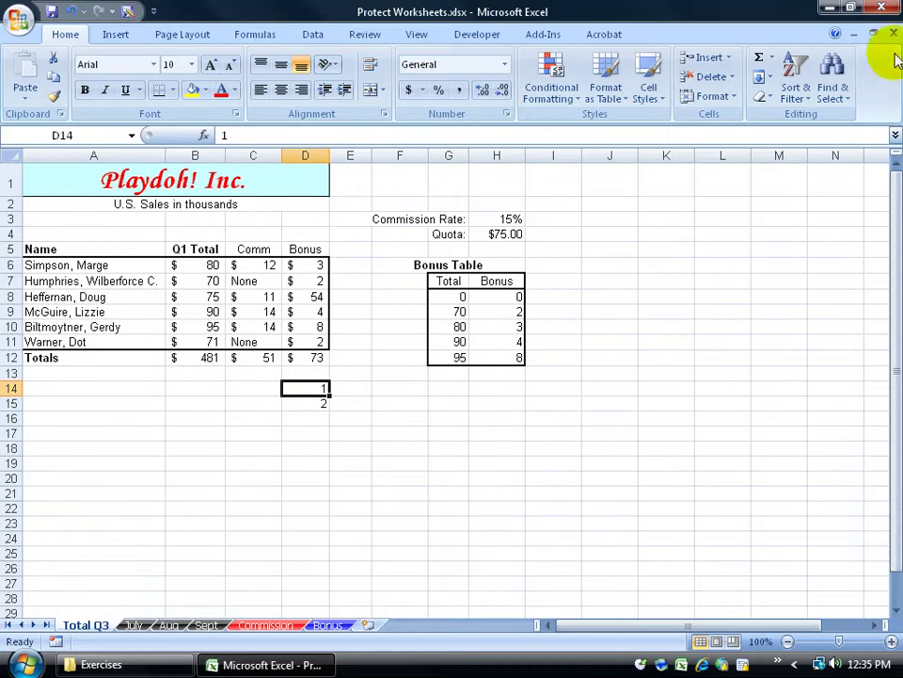
pyautogui.click(894, 34)
# Reopen Backup of Protect Worksheets.xlk to confirm D14 holds 1, then close it
pyautogui.click(18, 19)
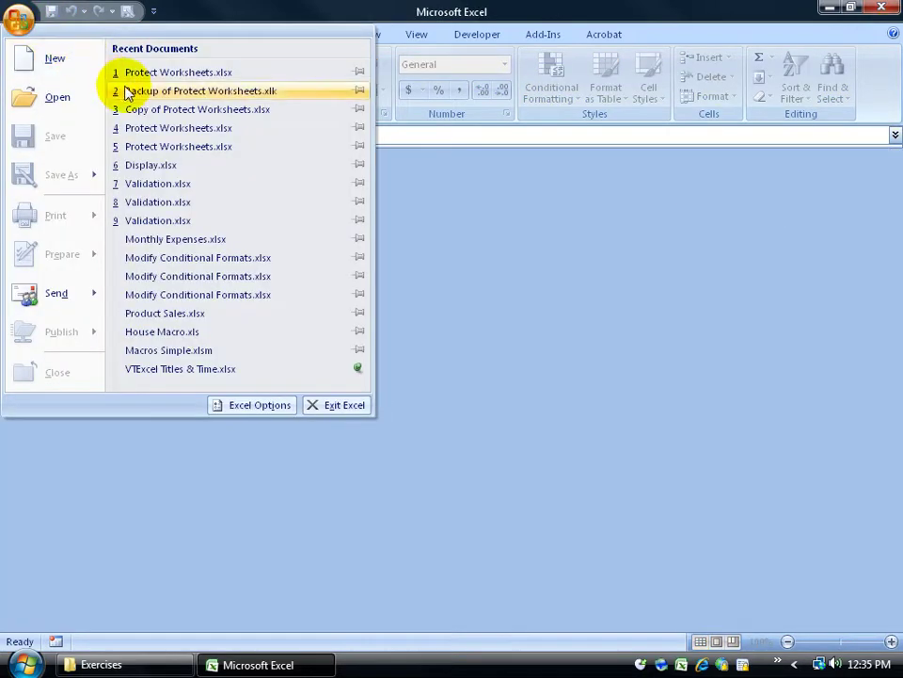
pyautogui.click(139, 91)
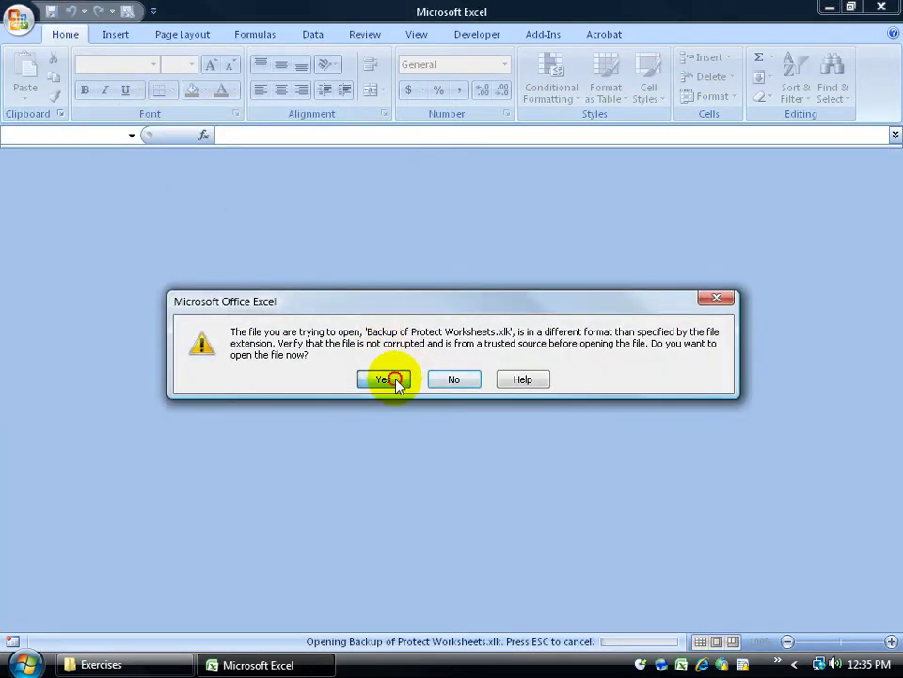
pyautogui.click(391, 380)
pyautogui.click(450, 375)
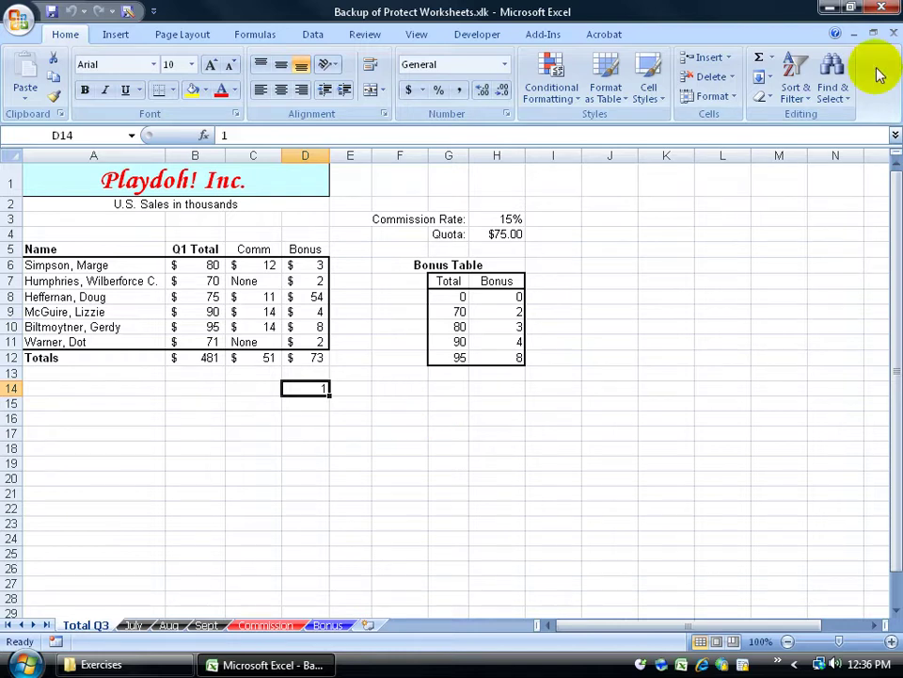
pyautogui.click(892, 33)
# Reopen Protect Worksheets.xlsx for editing to review its values, then close it
pyautogui.click(21, 18)
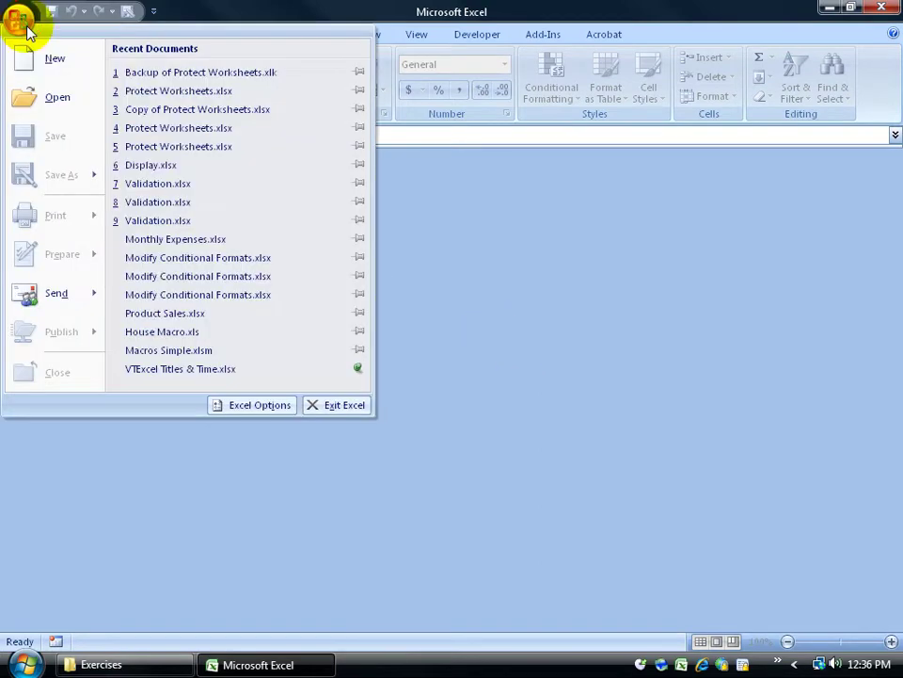
pyautogui.click(132, 88)
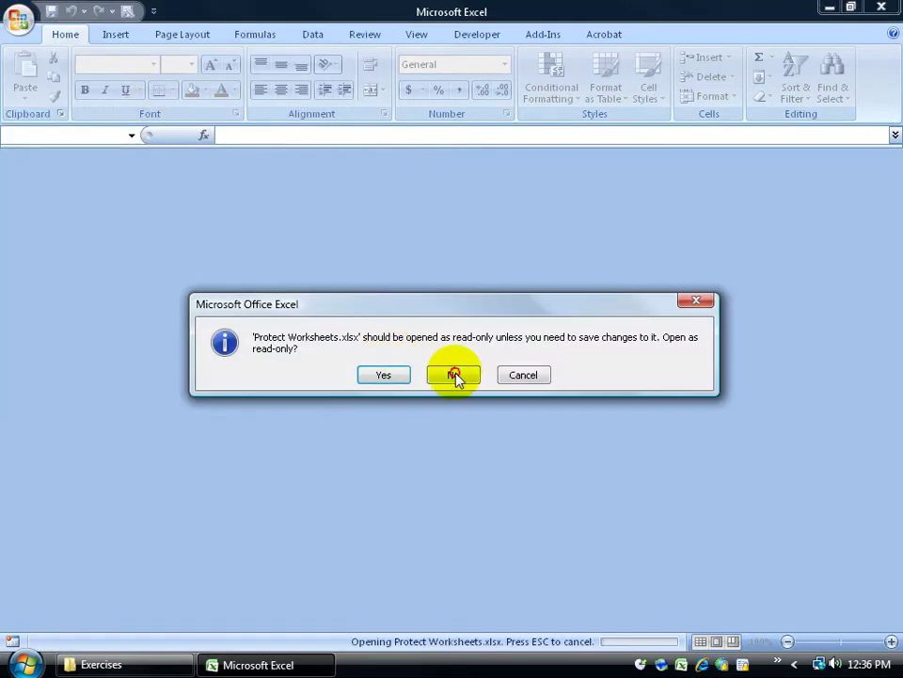
pyautogui.click(452, 376)
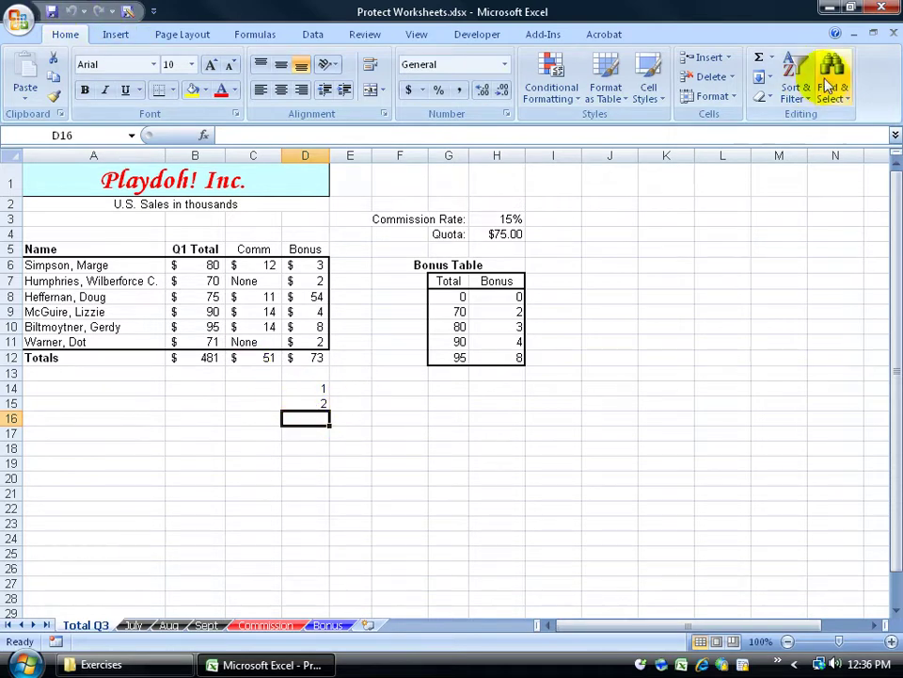
pyautogui.click(894, 33)
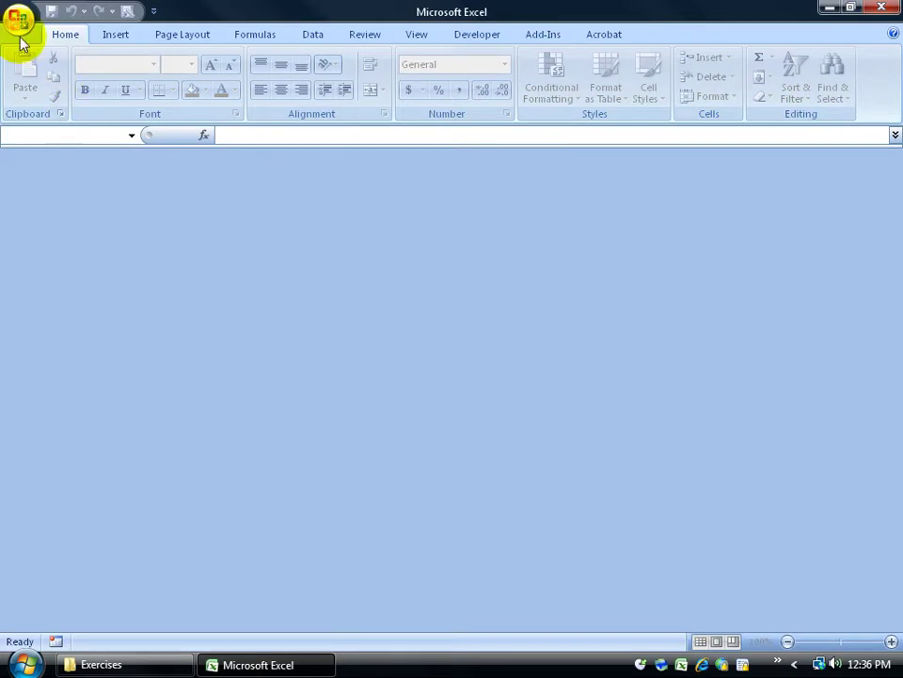
# Reopen Backup of Protect Worksheets.xlk to confirm it holds 1 and 2, then close it
pyautogui.click(19, 20)
pyautogui.click(127, 89)
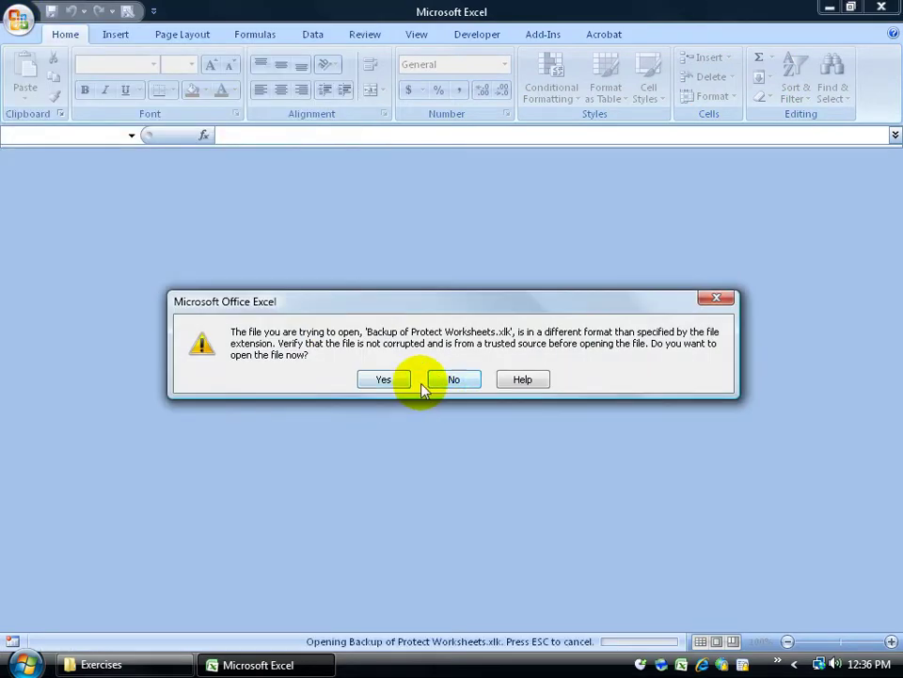
pyautogui.click(395, 380)
pyautogui.click(450, 380)
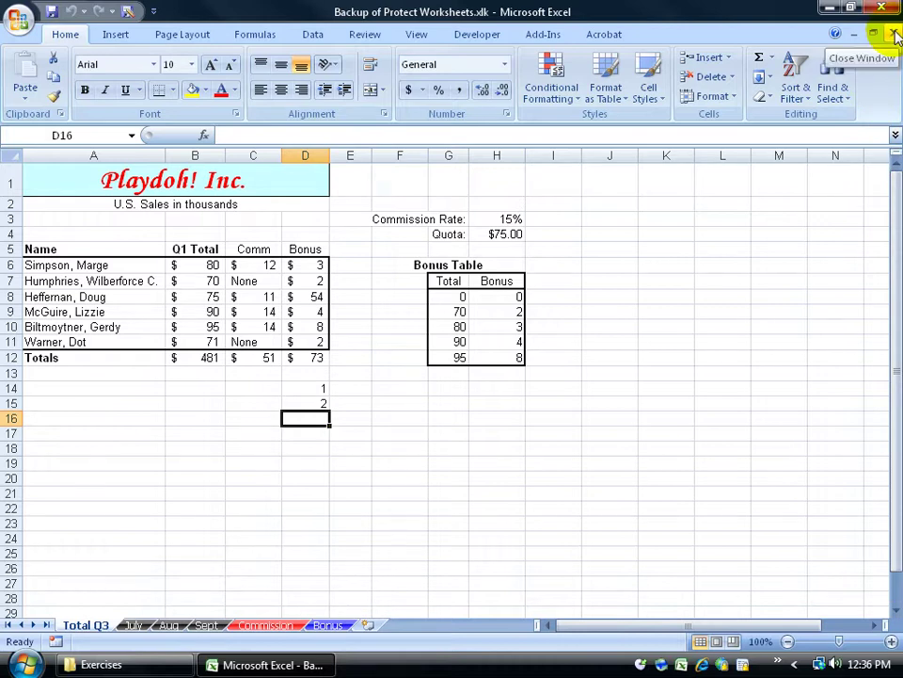
pyautogui.click(894, 34)
# Enter 4 in D16 and 5 in D17 of Protect Worksheets.xlsx, save, and close
pyautogui.click(19, 18)
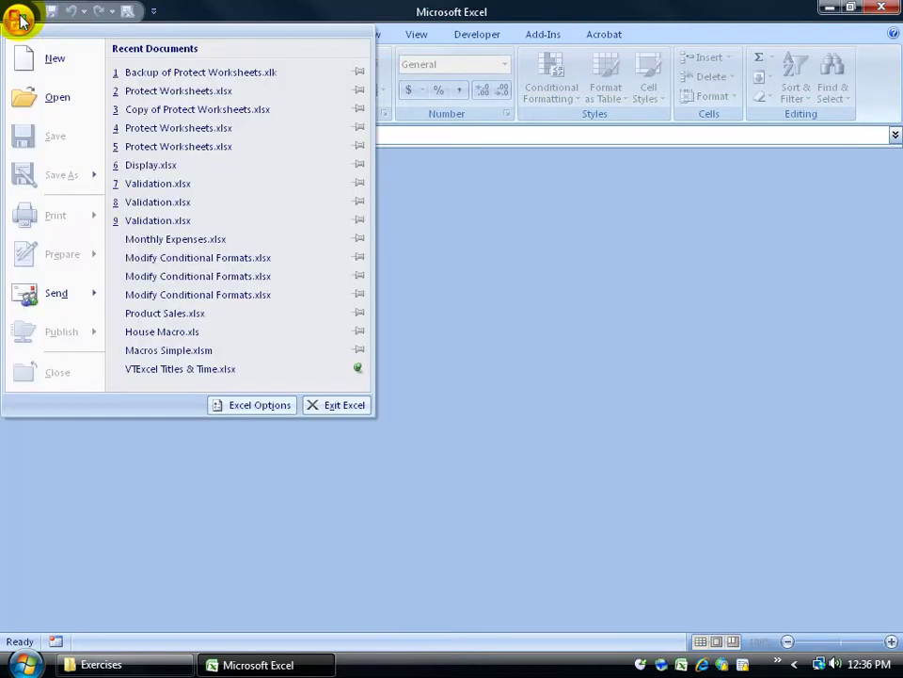
pyautogui.click(154, 92)
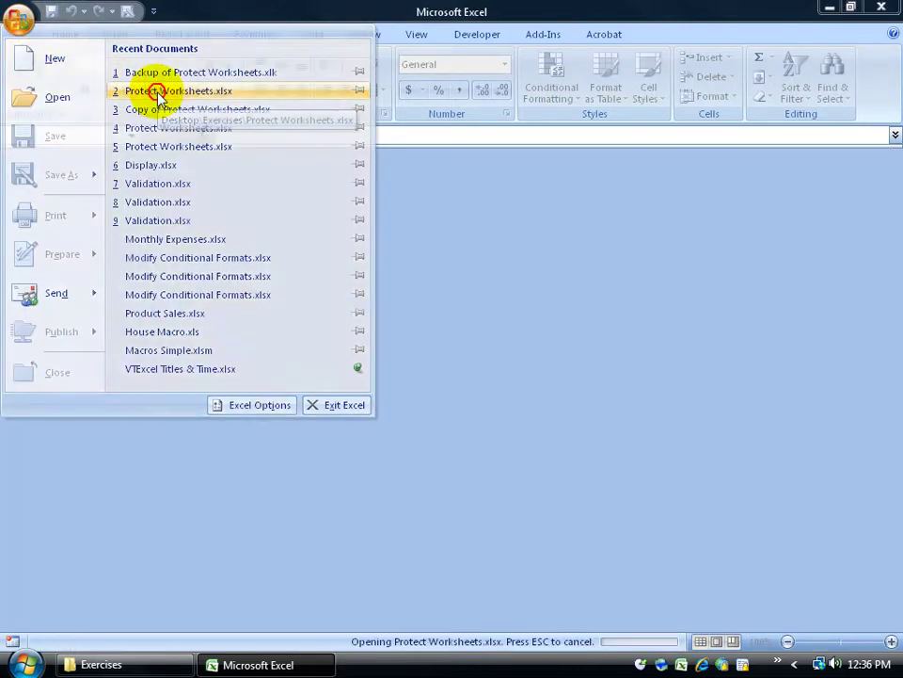
pyautogui.click(450, 375)
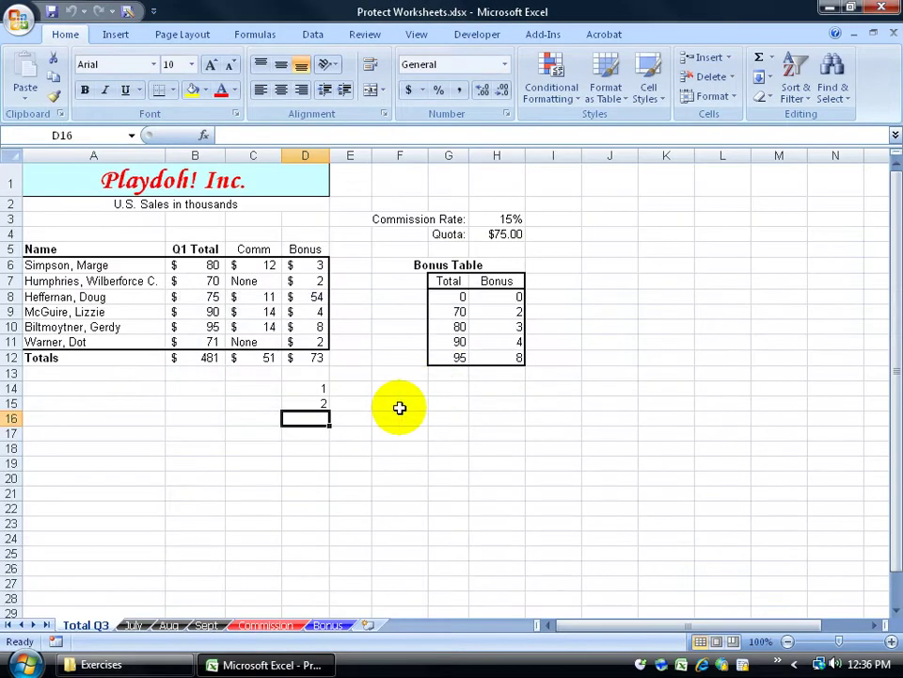
pyautogui.write('4')
pyautogui.press('Return')
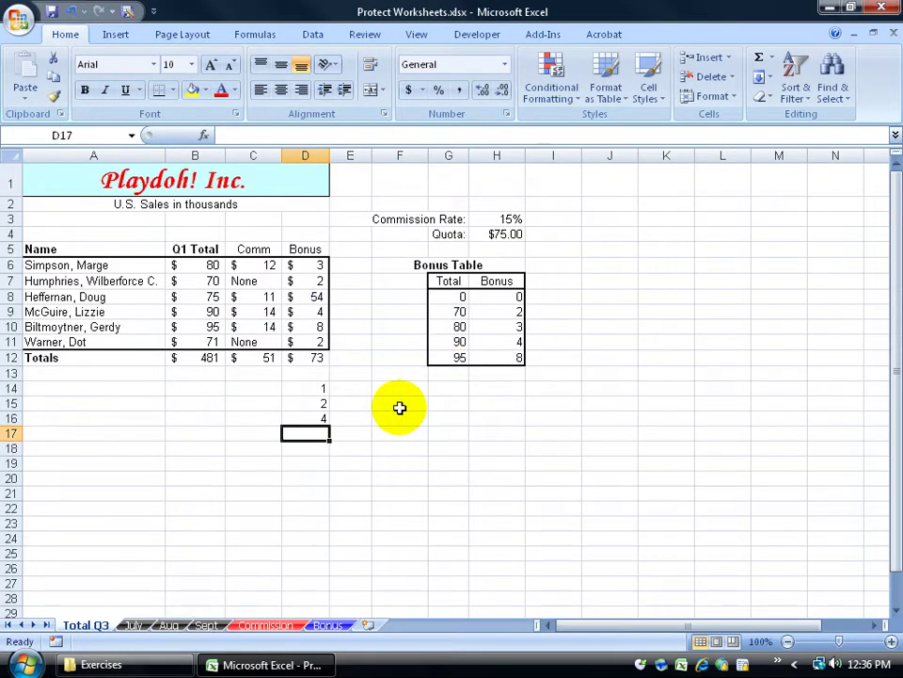
pyautogui.click(85, 38)
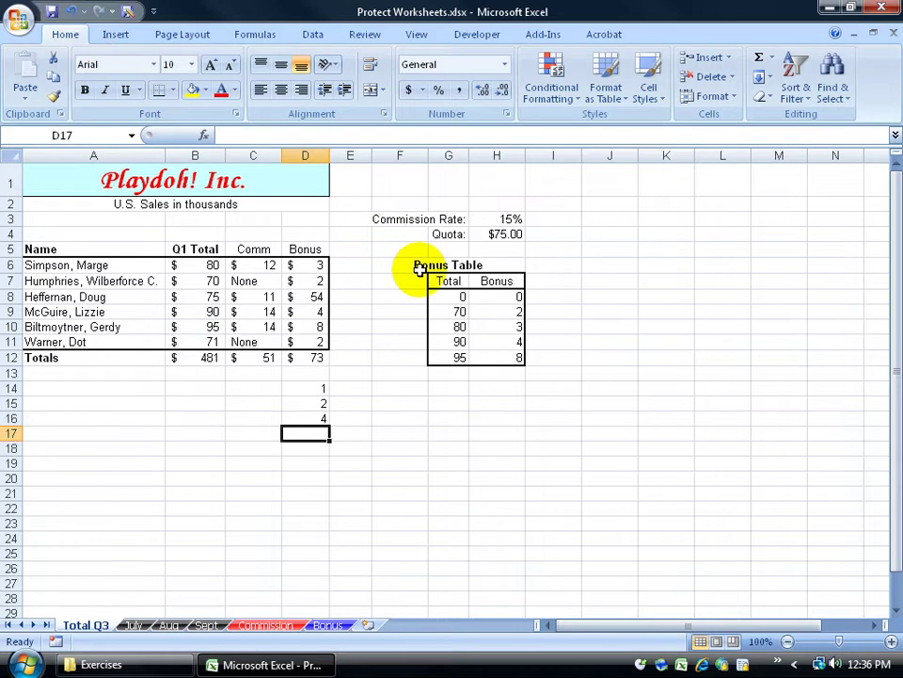
pyautogui.write('5')
pyautogui.press('Return')
pyautogui.click(52, 13)
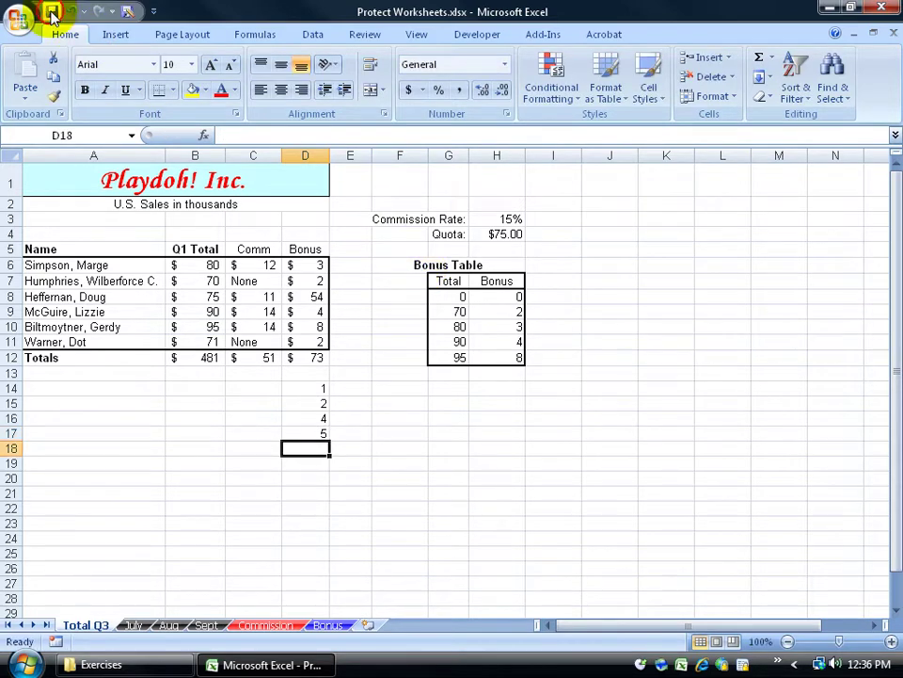
pyautogui.click(893, 34)
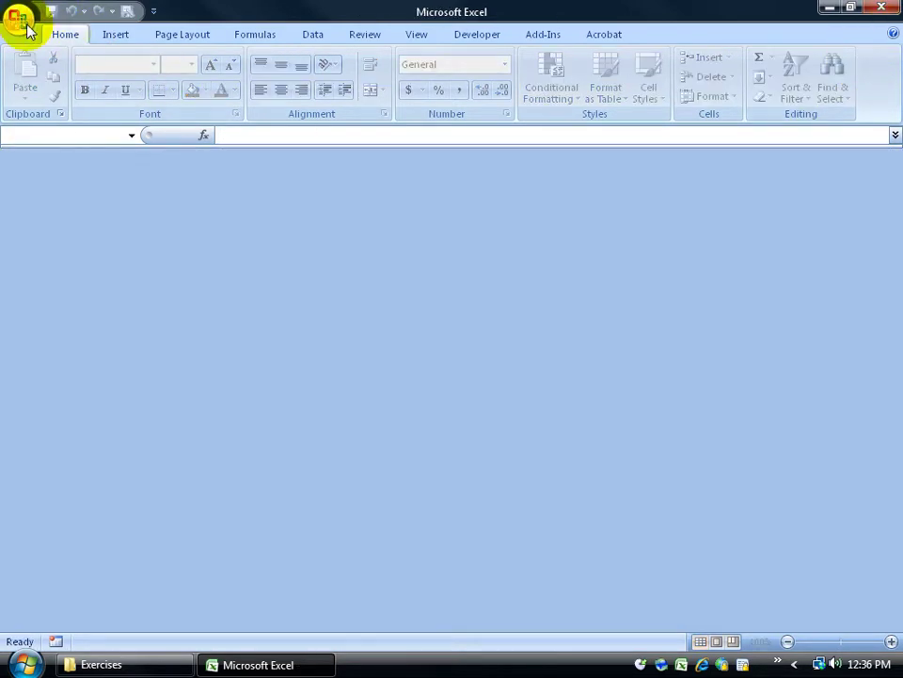
# Reopen Backup of Protect Worksheets.xlk for editing despite the format warning
pyautogui.click(17, 21)
pyautogui.click(117, 89)
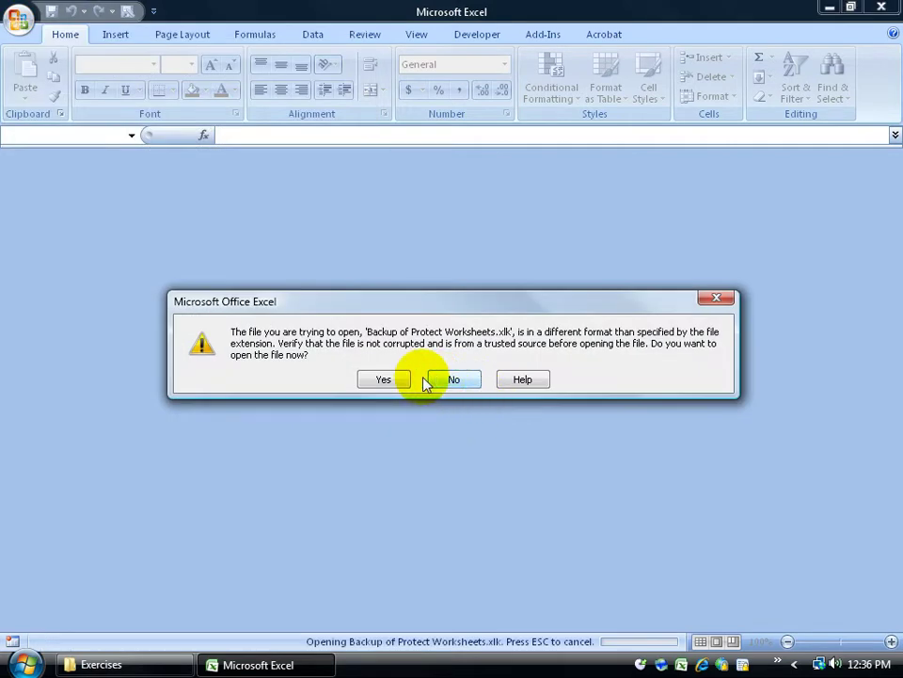
pyautogui.click(400, 380)
pyautogui.click(449, 377)
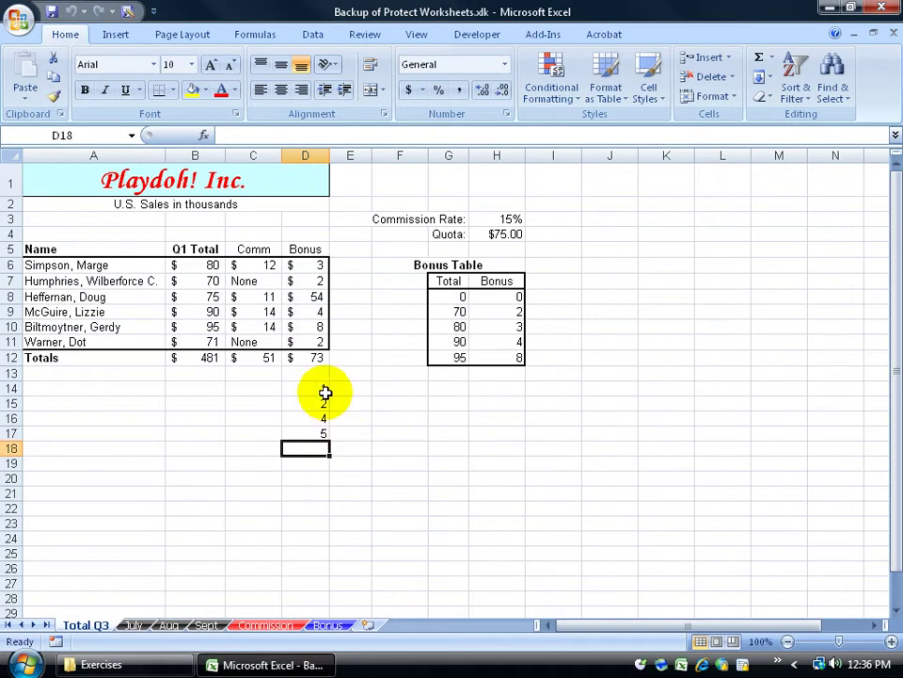
# Select D14:D17 to check the backup now shows 1, 2, 4 and 5
pyautogui.moveTo(322, 388); pyautogui.dragTo(320, 433)
pyautogui.click(380, 437)
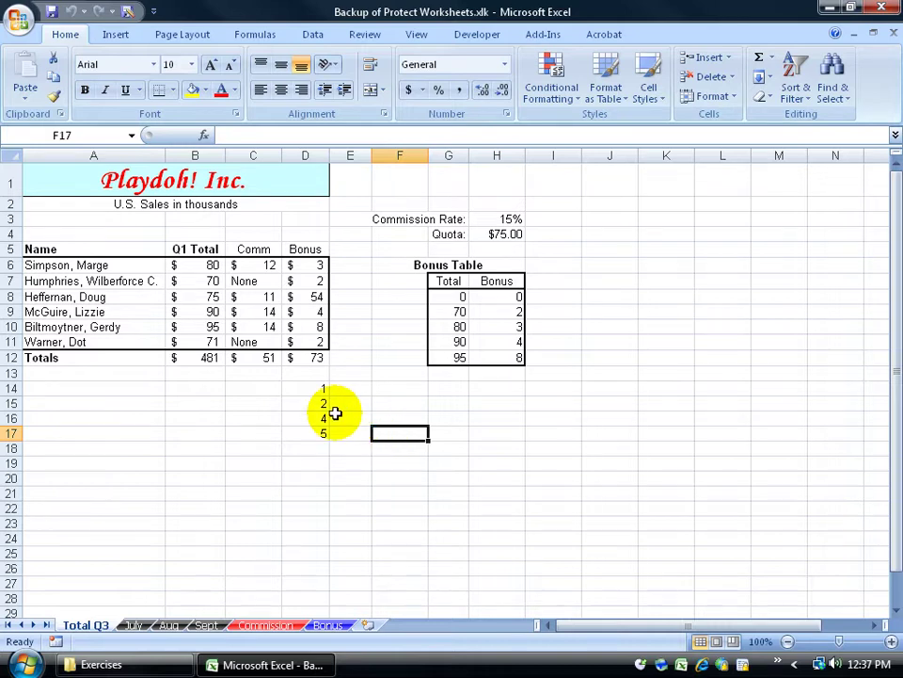
pyautogui.click(315, 420)
pyautogui.click(384, 431)
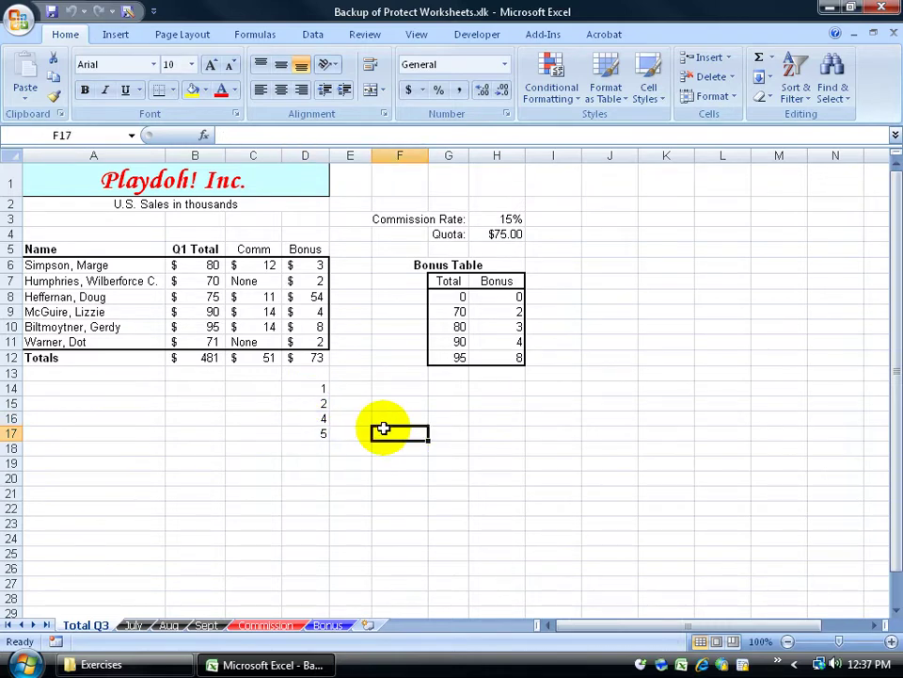